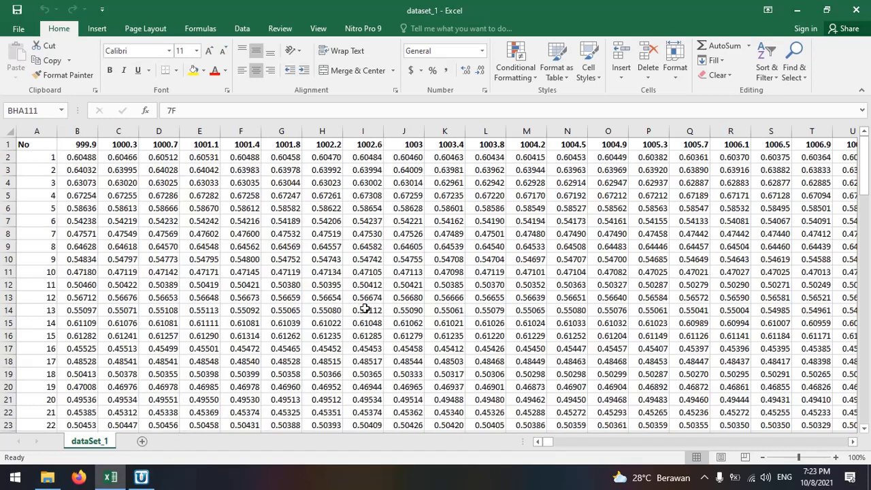
- Examine the numbered sample rows of the dataset_1 workbook in Excel from the first sample to the last
click(141, 478)
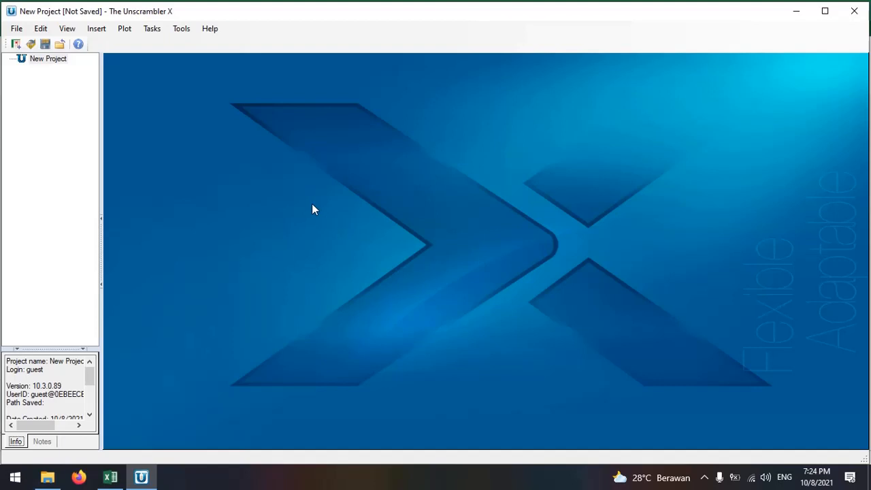
click(110, 477)
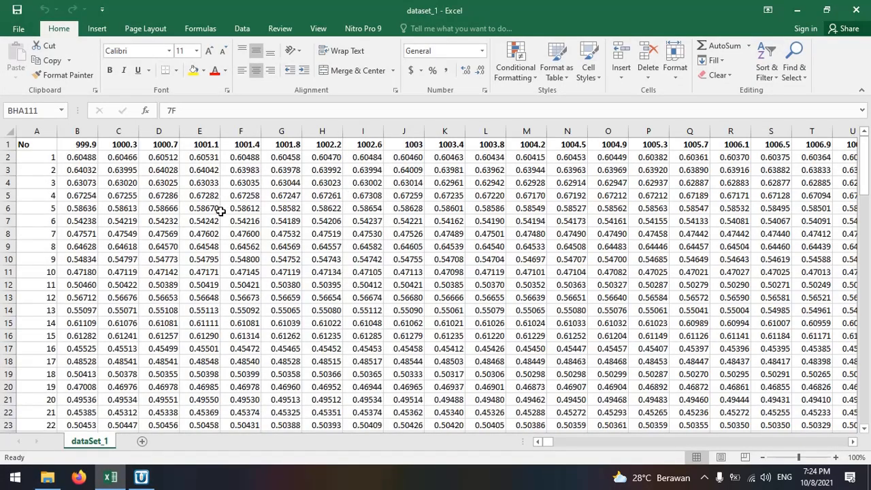
scroll(214, 241, down, 3)
scroll(214, 241, up, 3)
click(34, 157)
scroll(59, 230, down, 20)
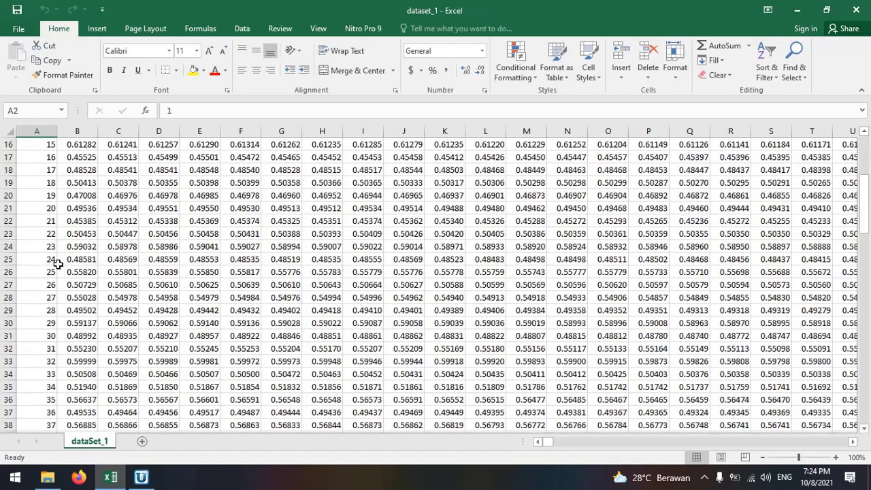
scroll(61, 320, down, 2)
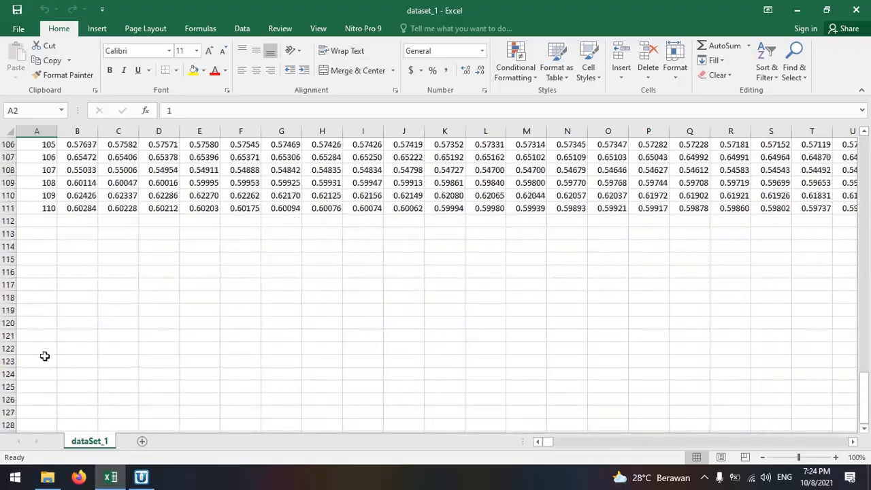
scroll(42, 354, up, 3)
scroll(87, 325, up, 10)
scroll(87, 324, up, 20)
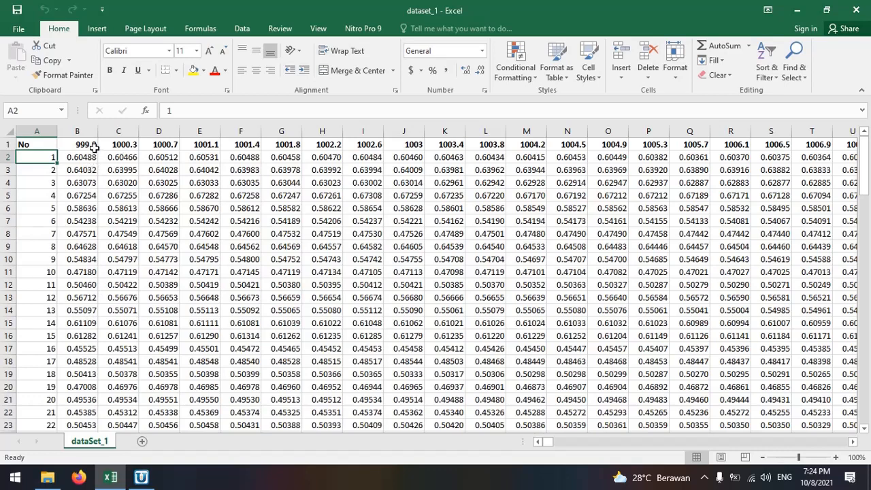
- Examine the wavelength headers and the Moisture Content, Fat Content and Fermentation stages columns in the dataset
click(94, 148)
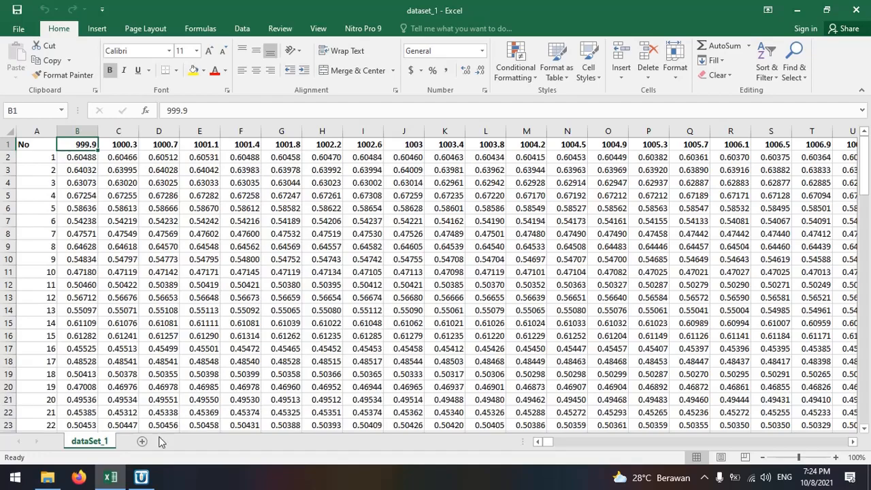
drag(545, 442, 868, 446)
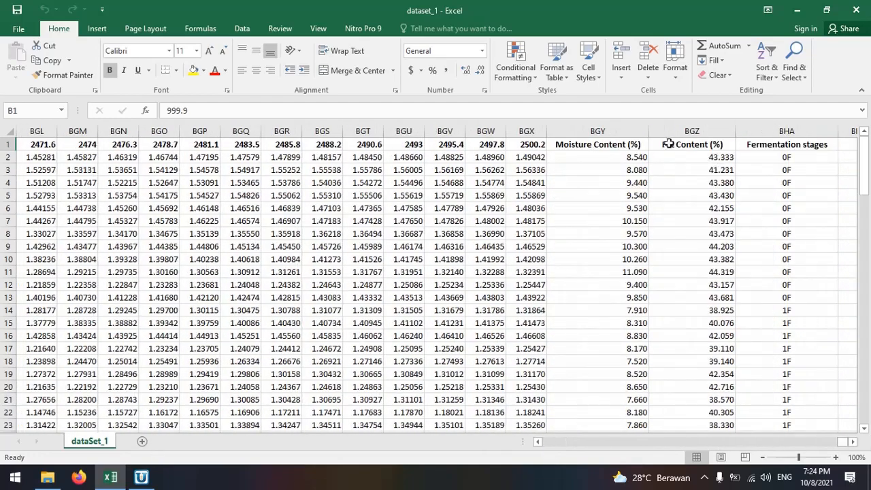
click(623, 157)
click(678, 143)
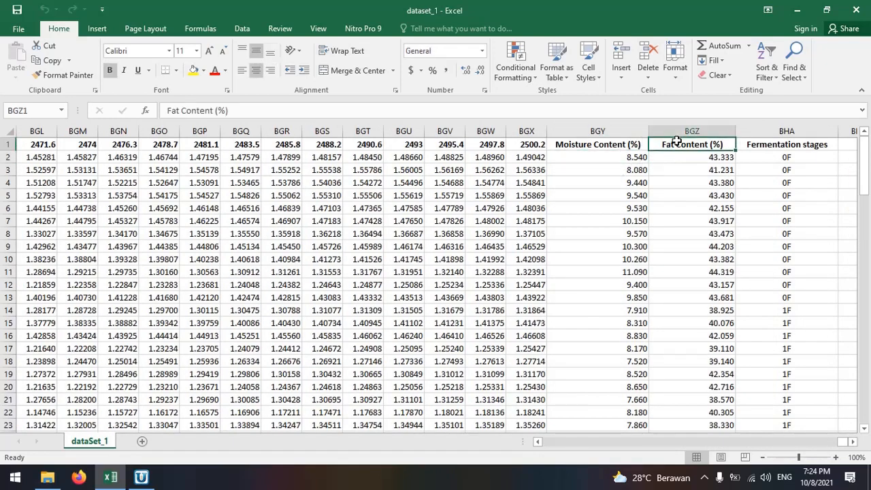
click(756, 170)
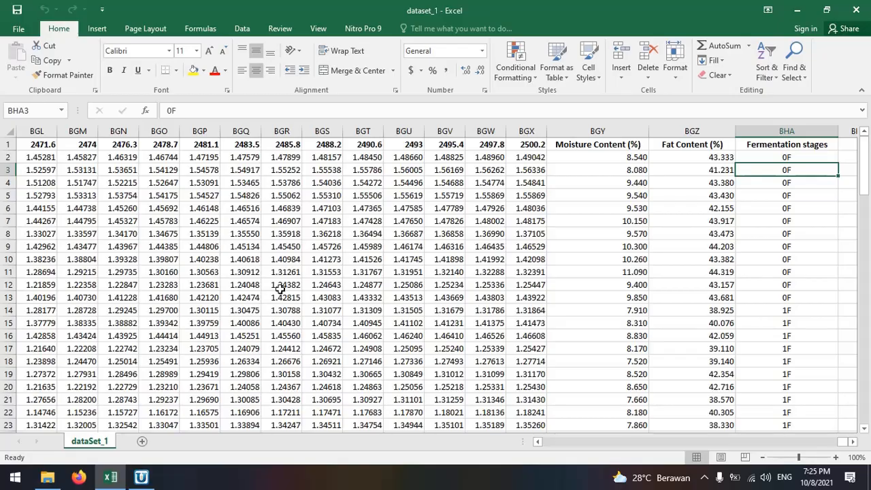
- Switch to The Unscrambler X and choose the dataset_1 workbook in the Dataset Part 01 folder for Excel data import
click(142, 478)
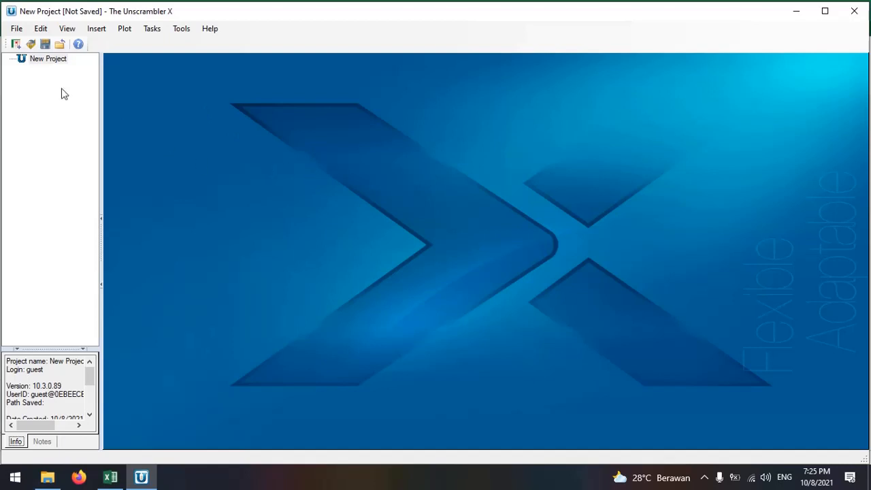
click(27, 32)
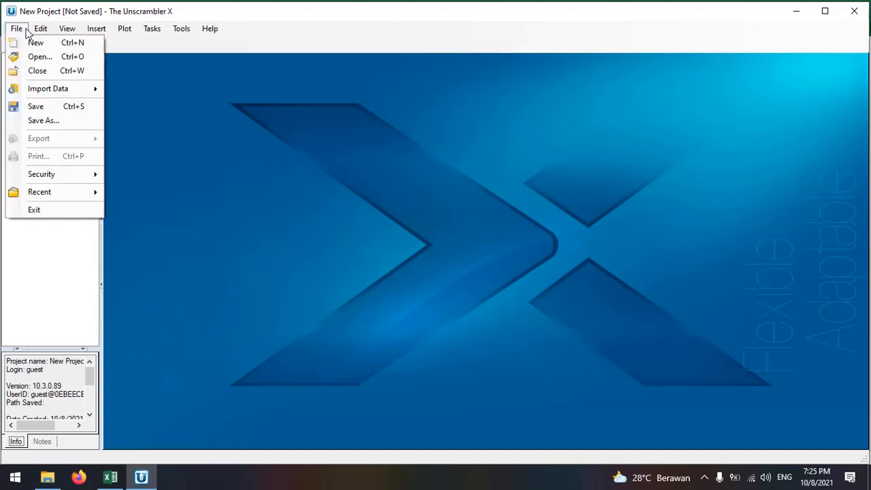
mouse_move(64, 95)
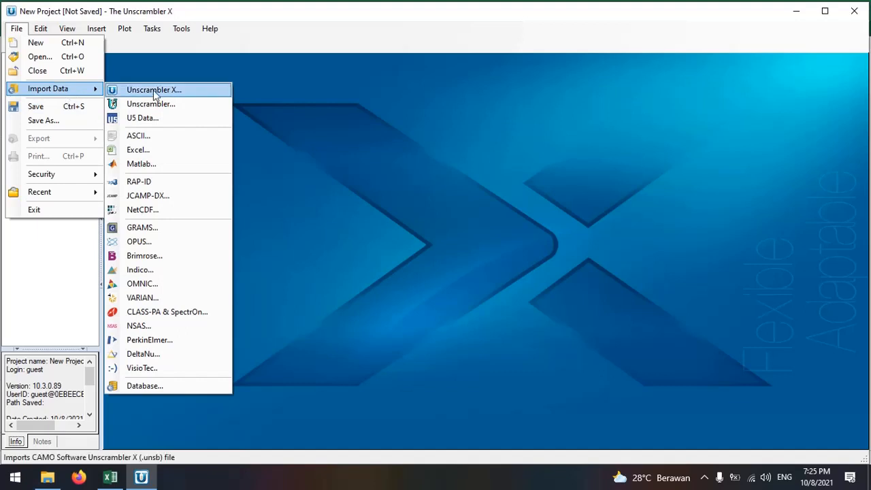
click(164, 154)
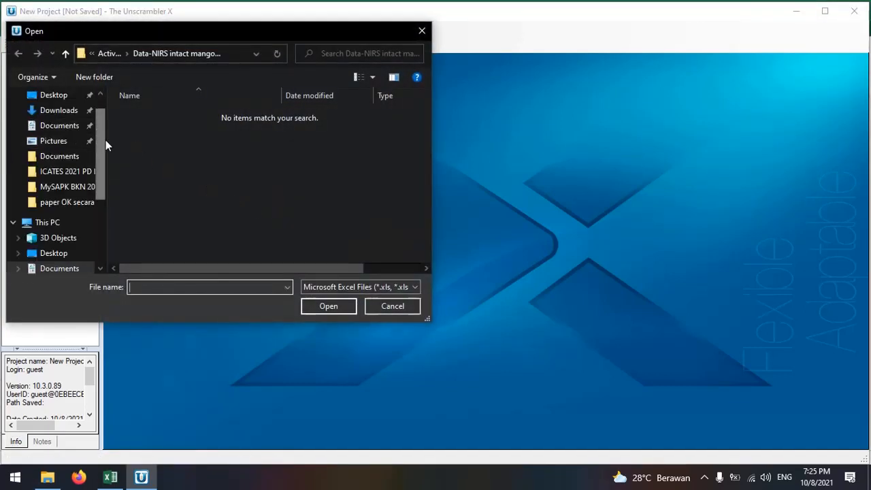
click(116, 58)
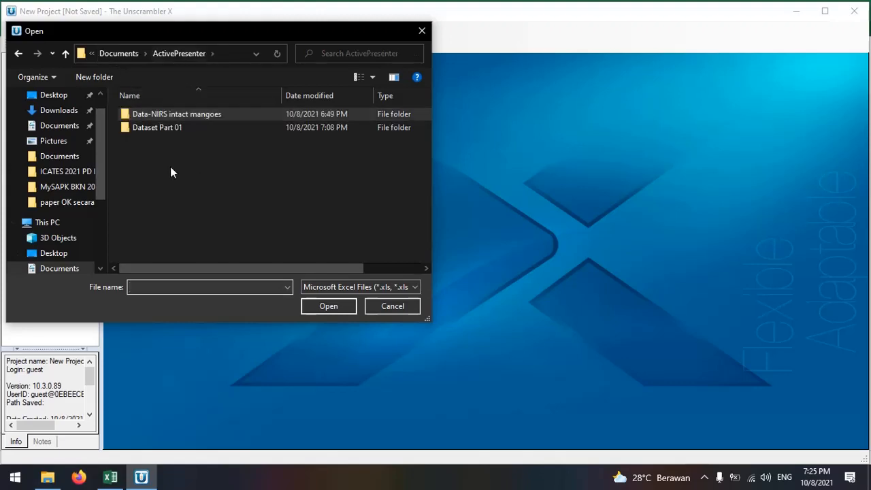
double_click(166, 129)
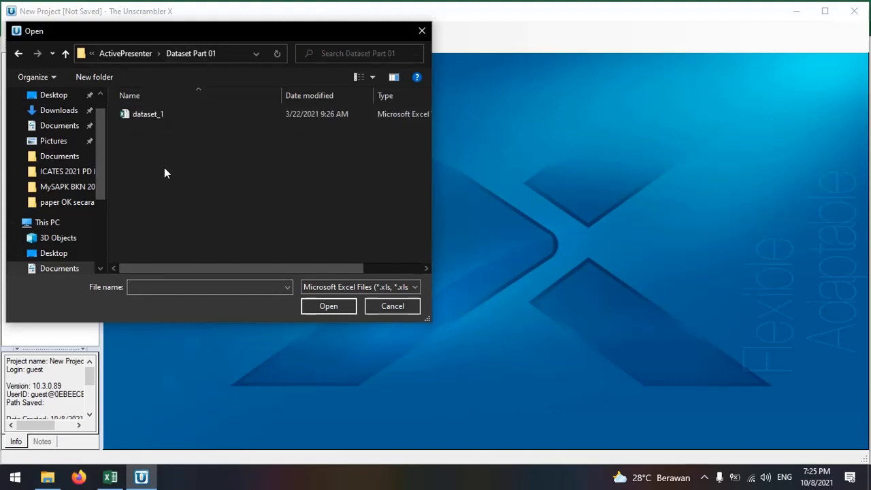
double_click(162, 115)
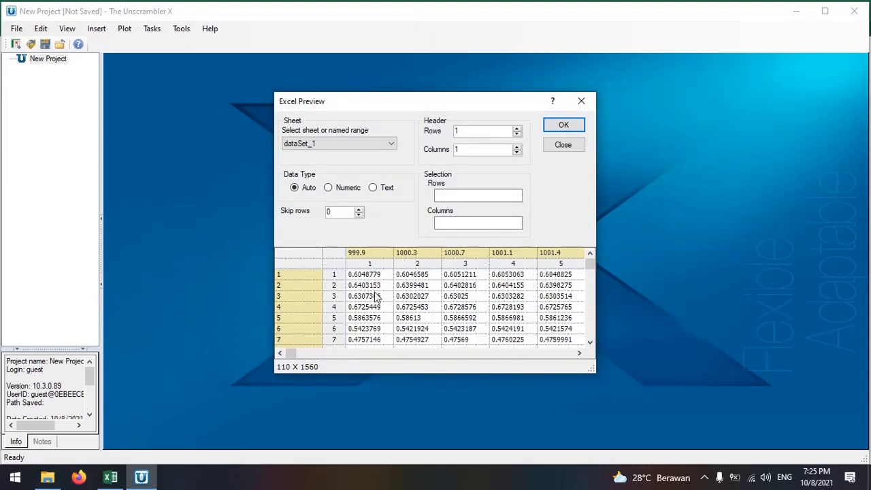
- Check the previewed rows and columns through to the fermentation column, and import the dataSet_1 sheet
scroll(376, 299, down, 4)
scroll(375, 310, up, 2)
scroll(376, 309, down, 10)
scroll(375, 309, up, 13)
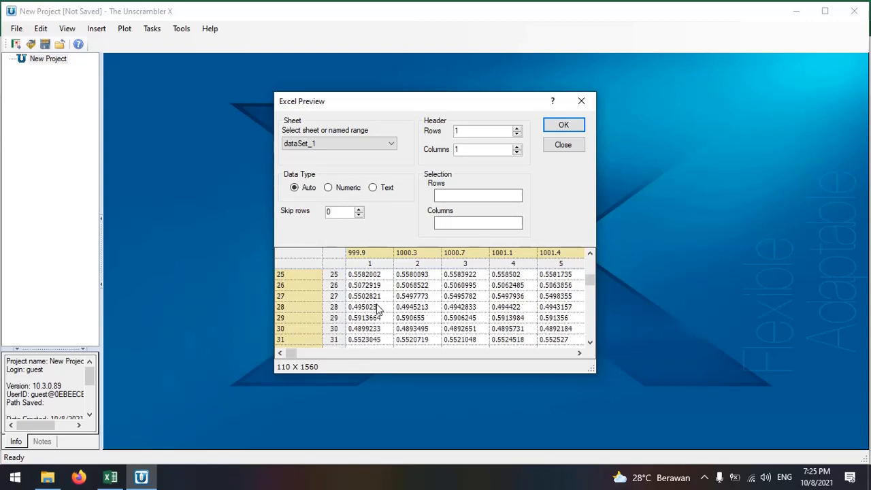
scroll(377, 309, down, 5)
scroll(378, 309, down, 20)
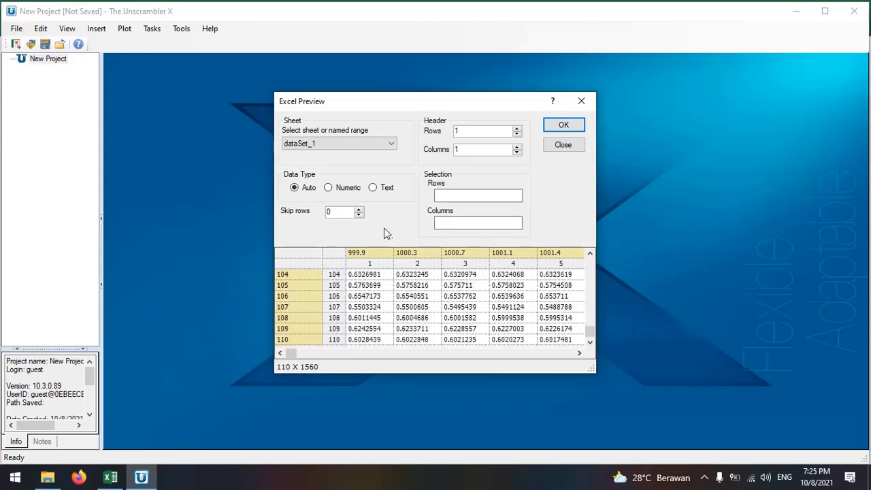
click(371, 256)
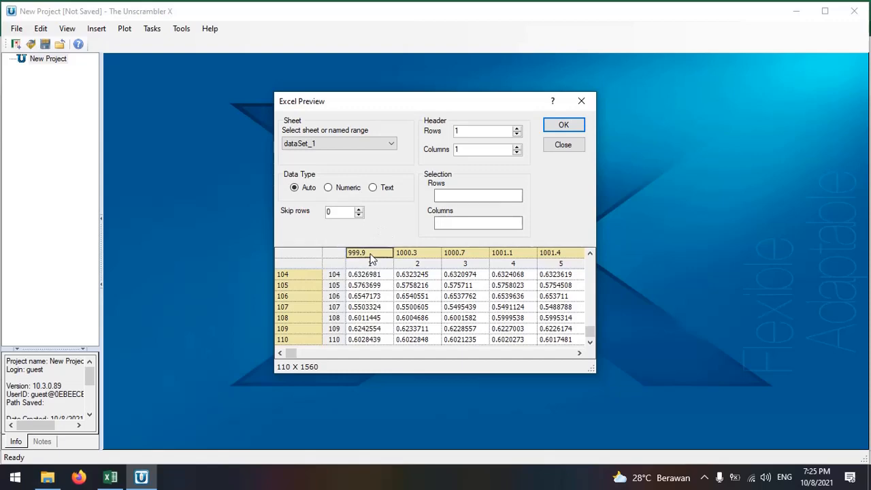
click(424, 254)
drag(293, 354, 601, 331)
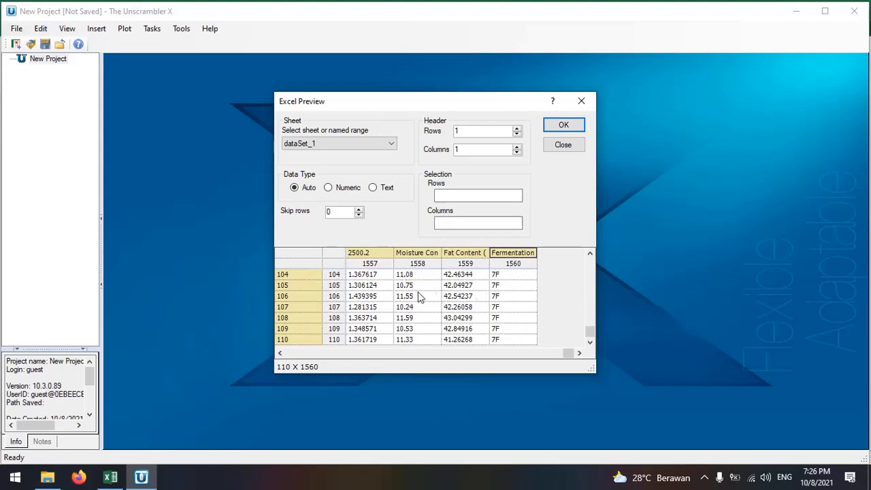
click(562, 130)
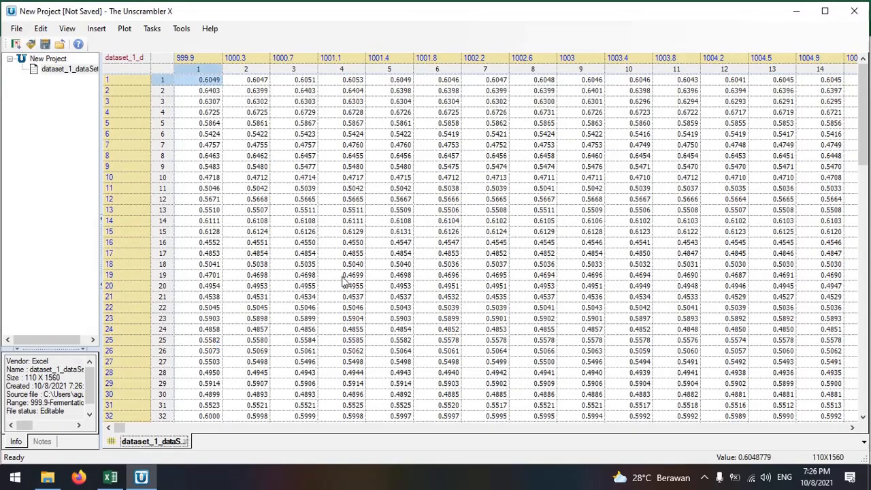
- Switch to Excel, look through the fermentation stage rows of dataset_1, and close the workbook
click(110, 478)
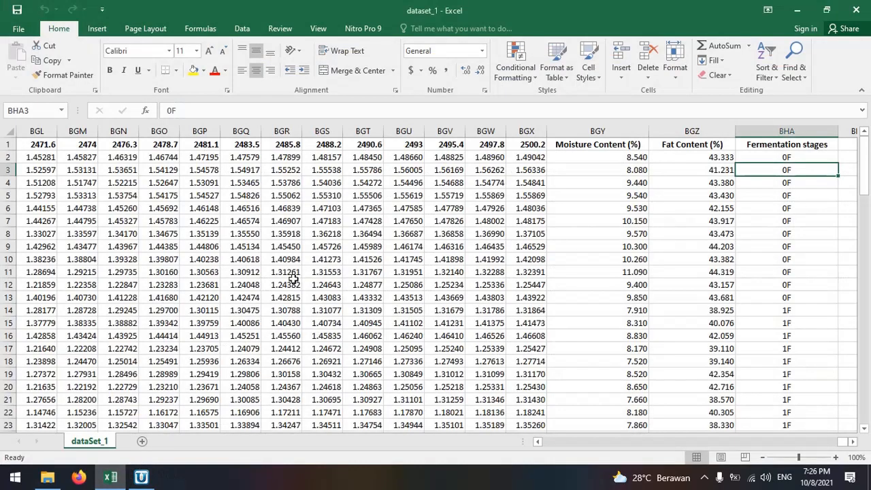
scroll(548, 219, down, 7)
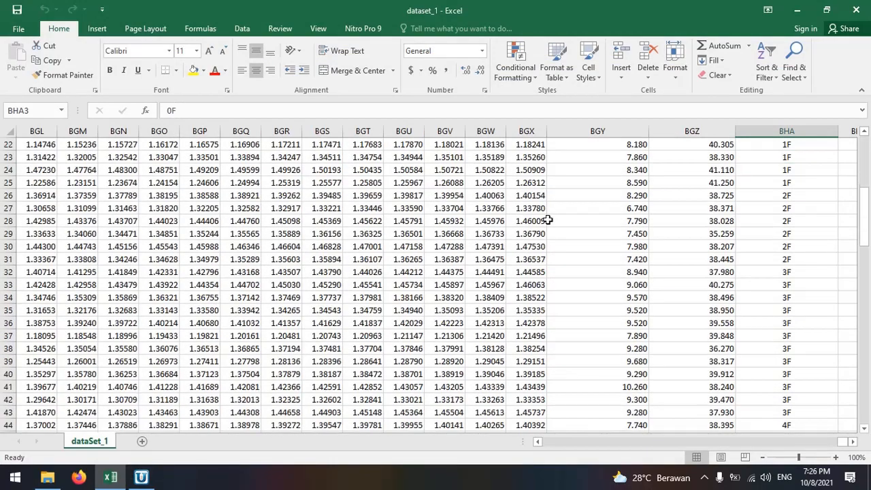
scroll(548, 220, down, 5)
scroll(548, 219, up, 5)
click(856, 9)
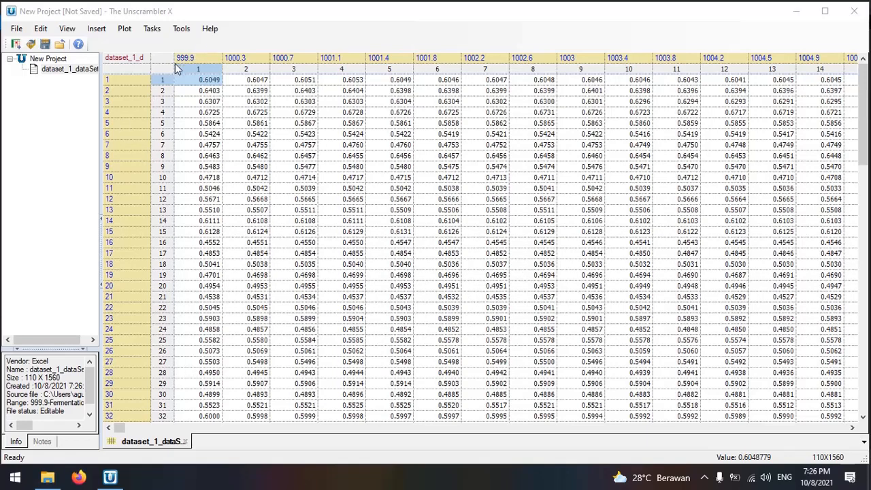
- Select the whole imported table and create a row range named Calibration covering rows 1-80
click(134, 61)
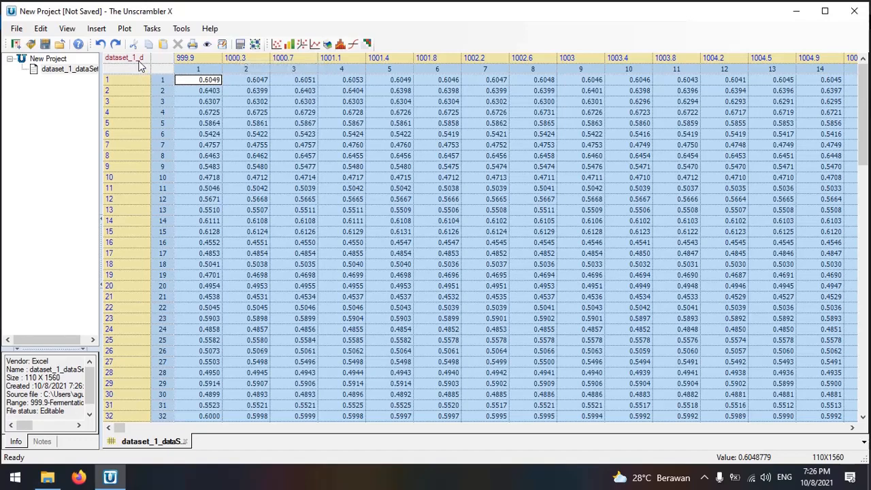
click(86, 75)
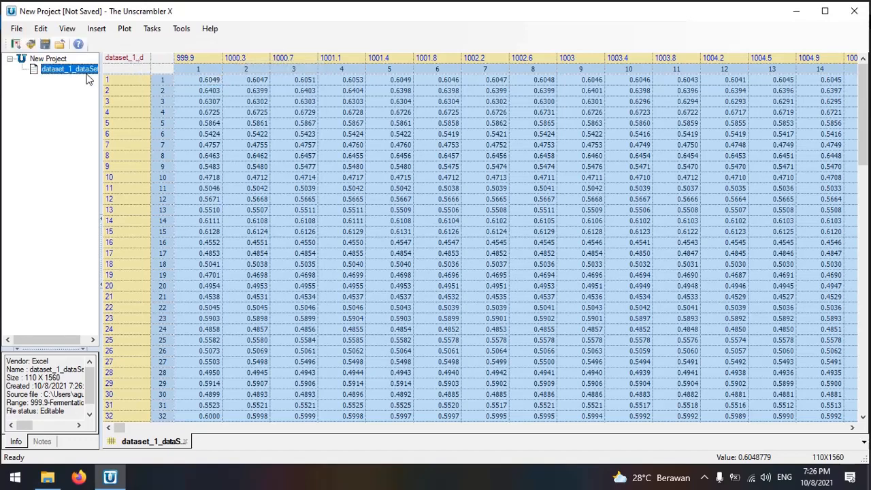
click(135, 62)
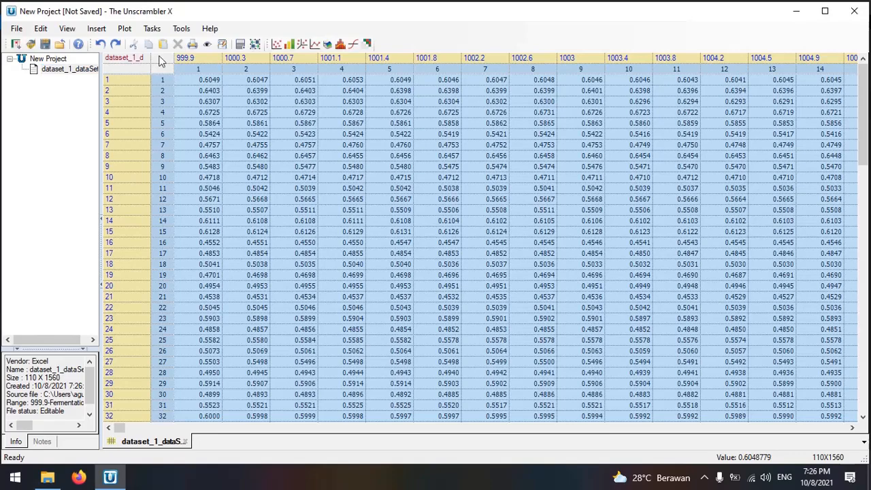
click(242, 44)
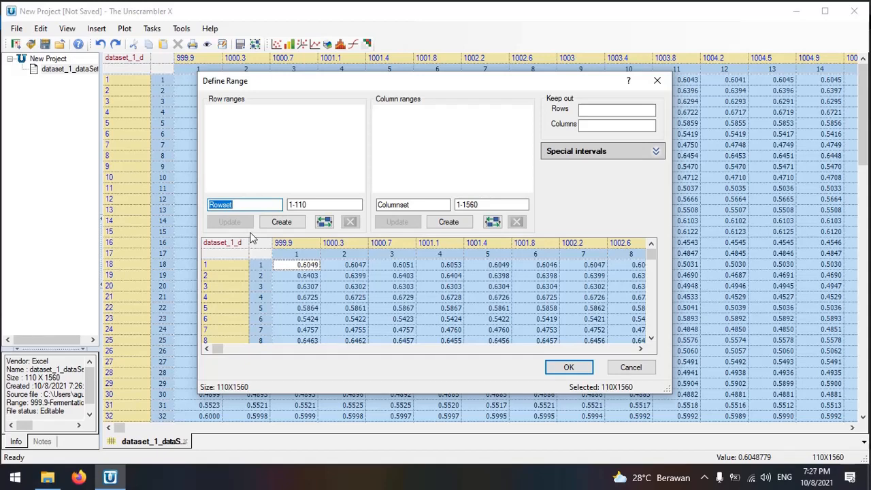
text(Calibration)
key(Tab)
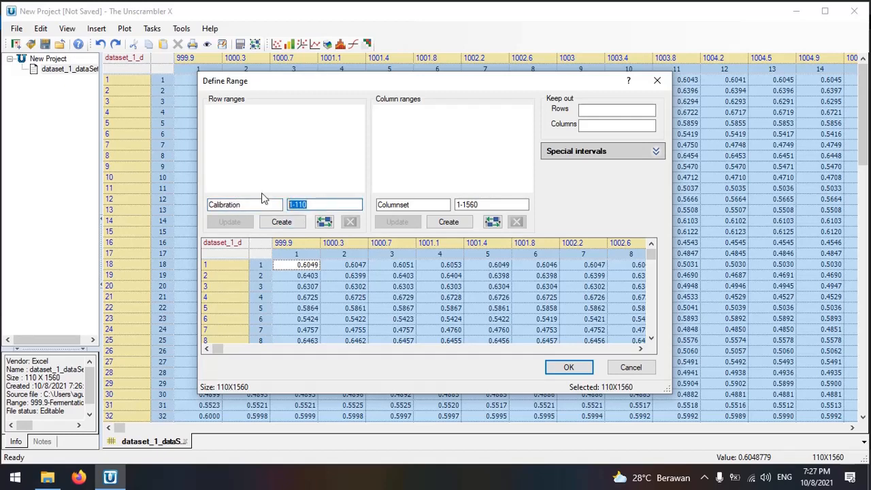
click(318, 205)
key(BackSpace)
key(BackSpace)
key(BackSpace)
text(80)
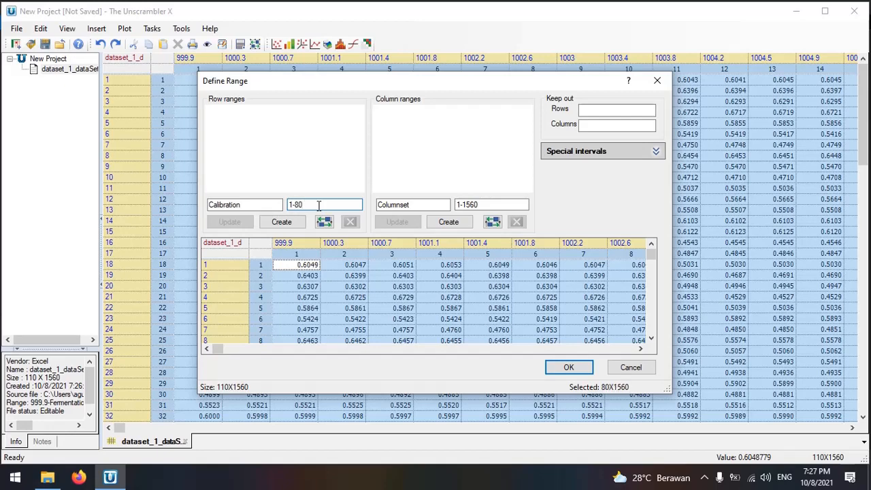
click(303, 225)
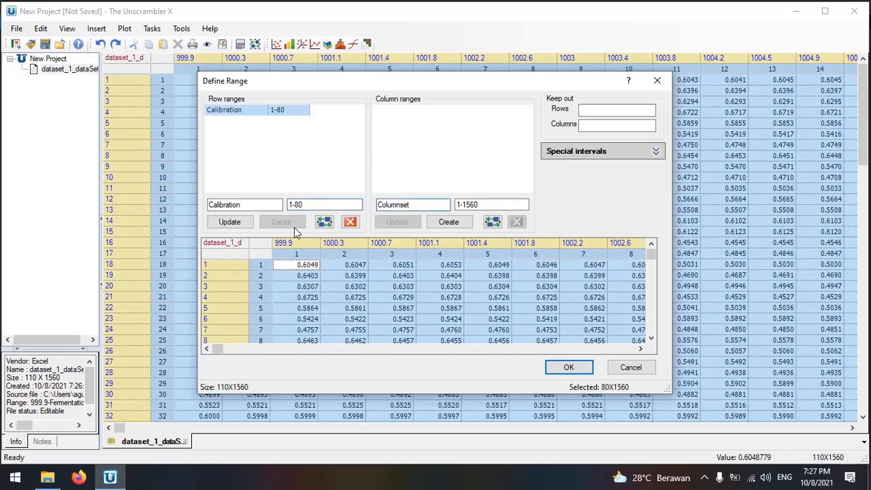
- Create a second row range named Validation covering rows 81-110, checking the selected rows in the preview
double_click(248, 206)
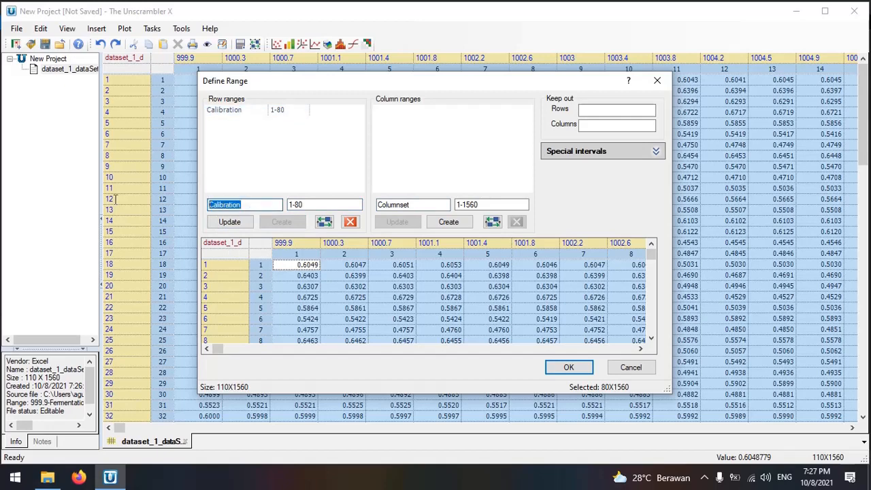
text(Va)
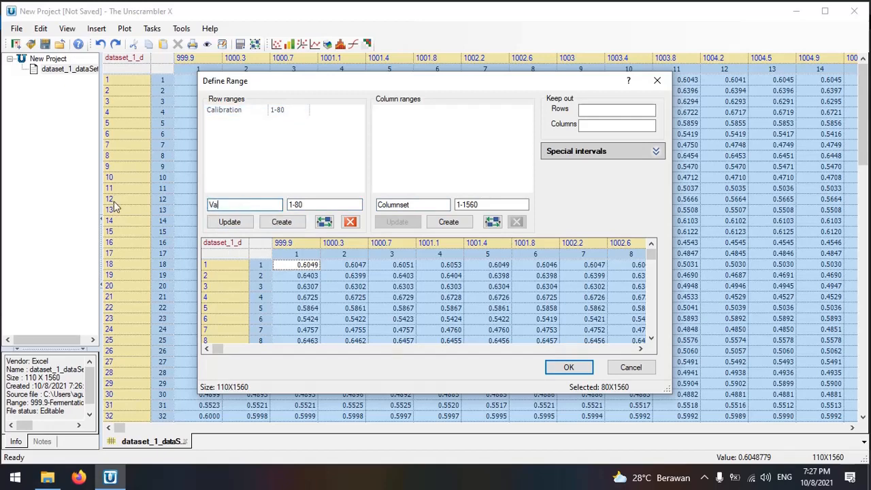
text(lidation)
click(306, 207)
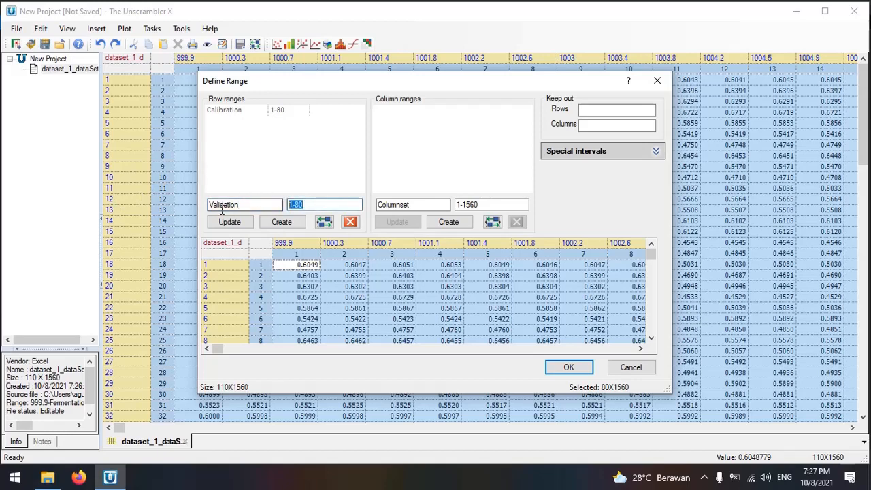
text(81-1)
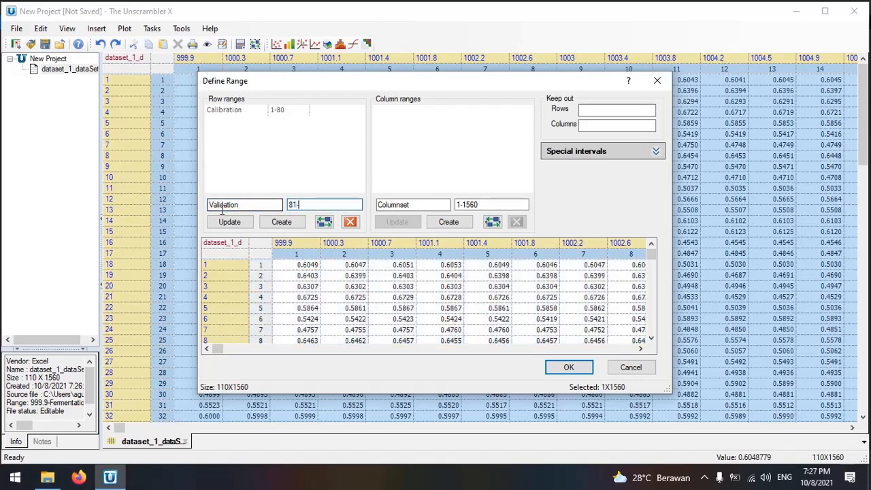
text(10)
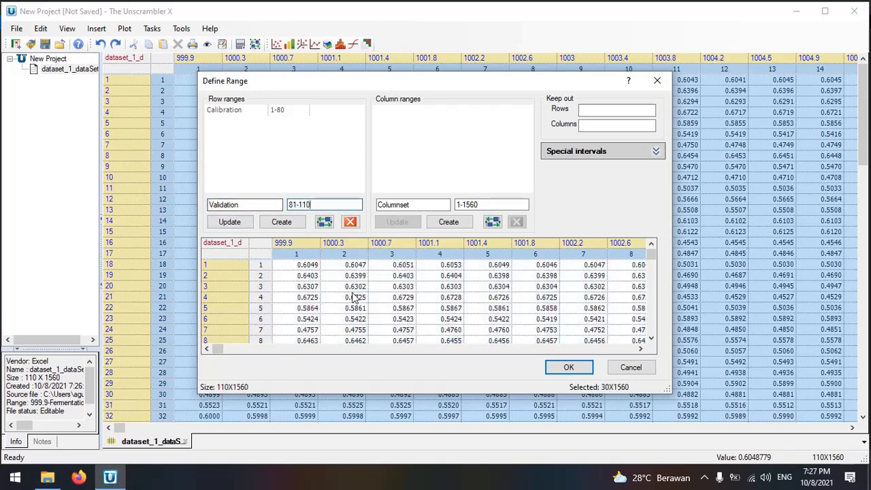
scroll(311, 310, down, 13)
scroll(311, 310, down, 13)
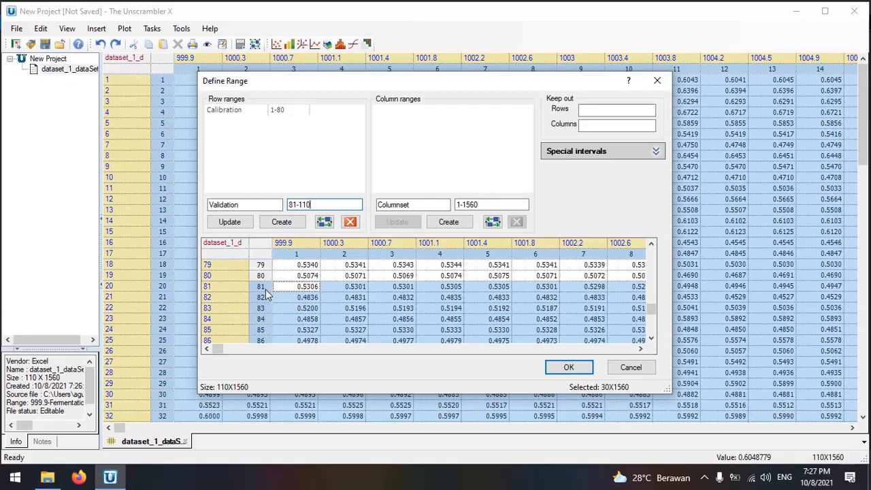
scroll(267, 291, down, 8)
scroll(276, 327, up, 10)
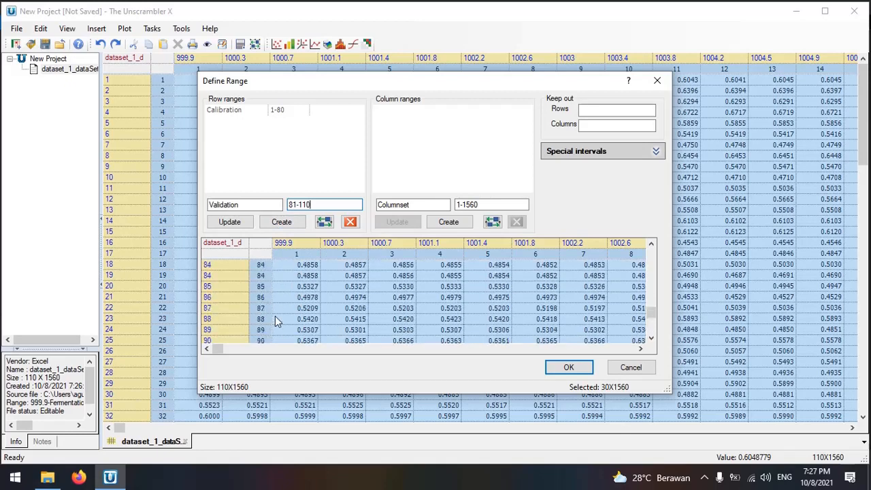
click(295, 224)
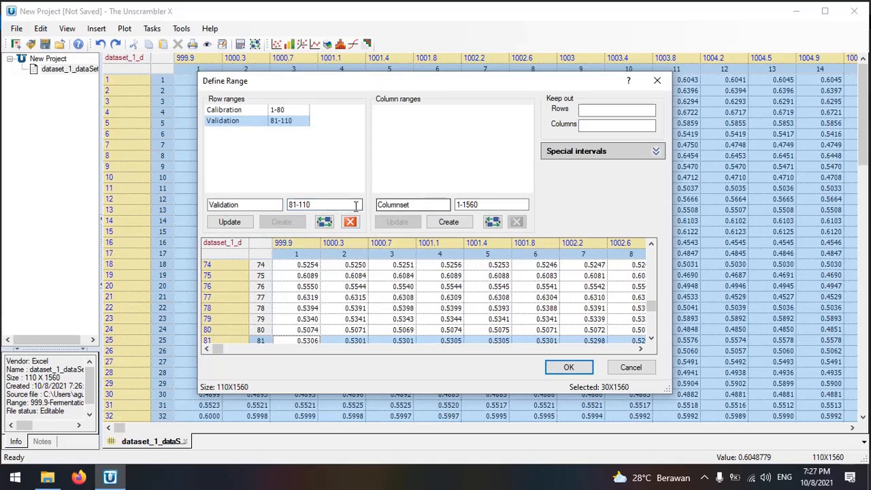
- Create a column range named X covering the spectral columns 1-1557
double_click(392, 205)
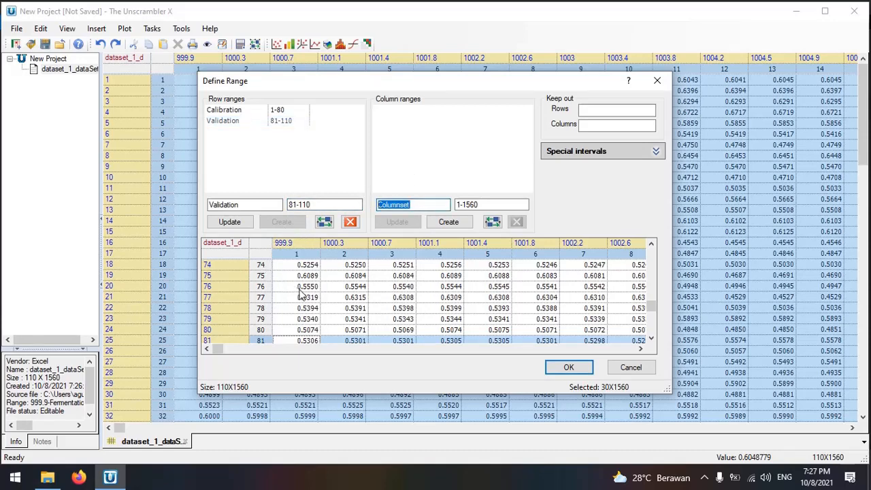
scroll(303, 286, up, 9)
scroll(303, 286, up, 15)
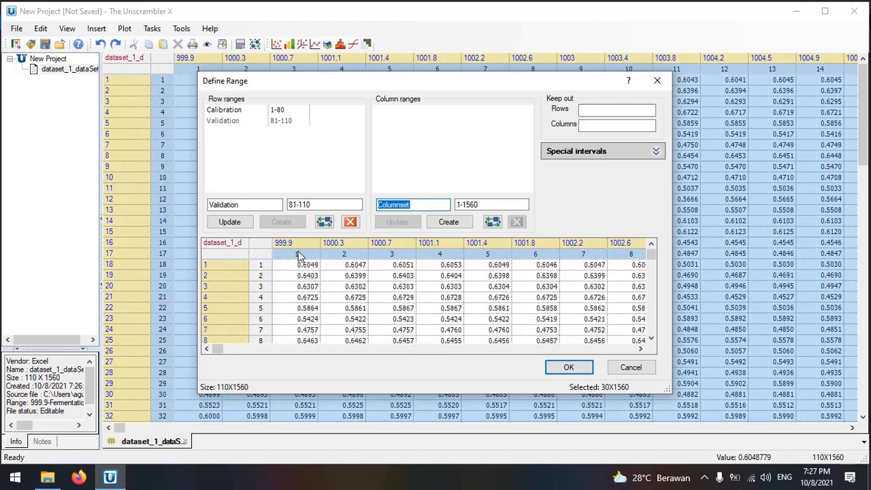
click(300, 254)
drag(221, 351, 636, 361)
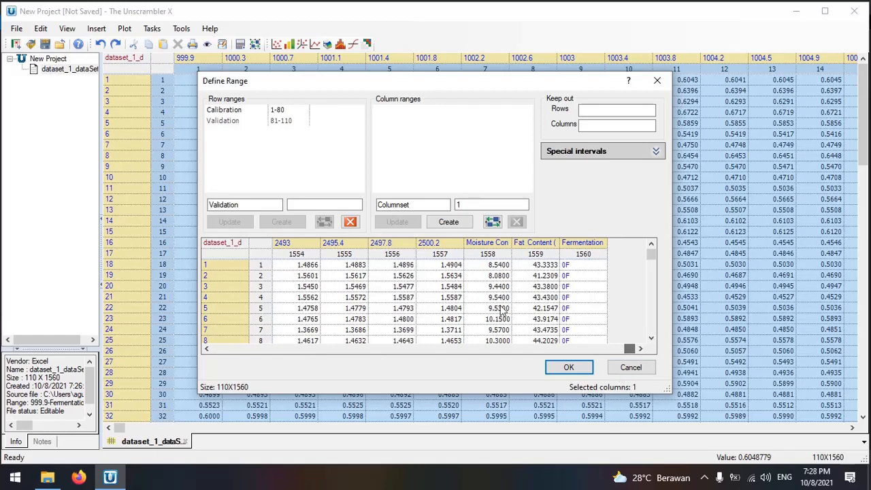
ctrl+click(451, 257)
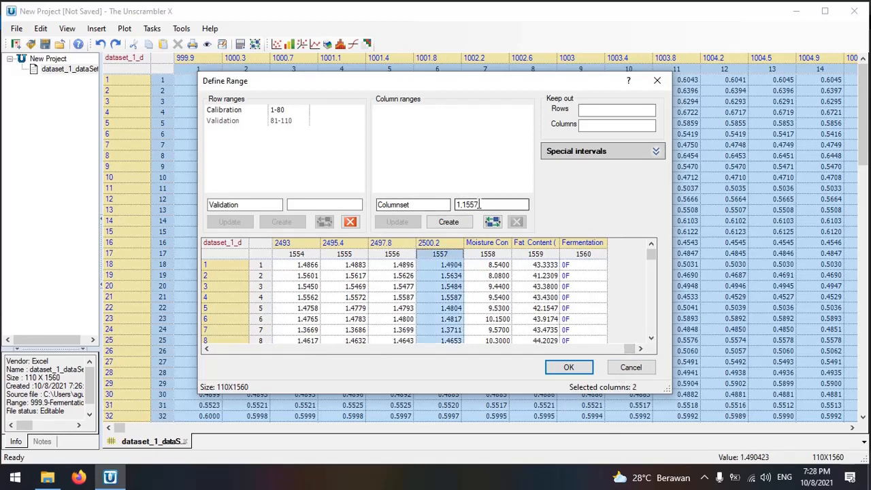
click(461, 205)
key(BackSpace)
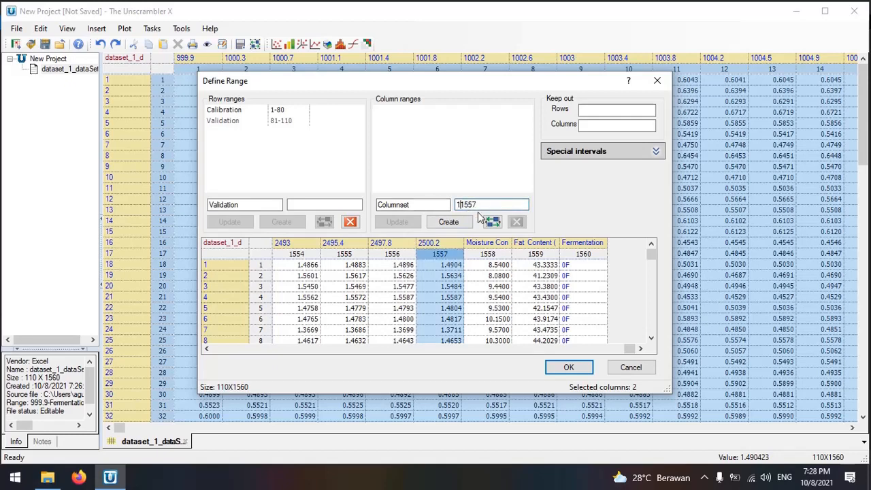
text(-)
double_click(416, 208)
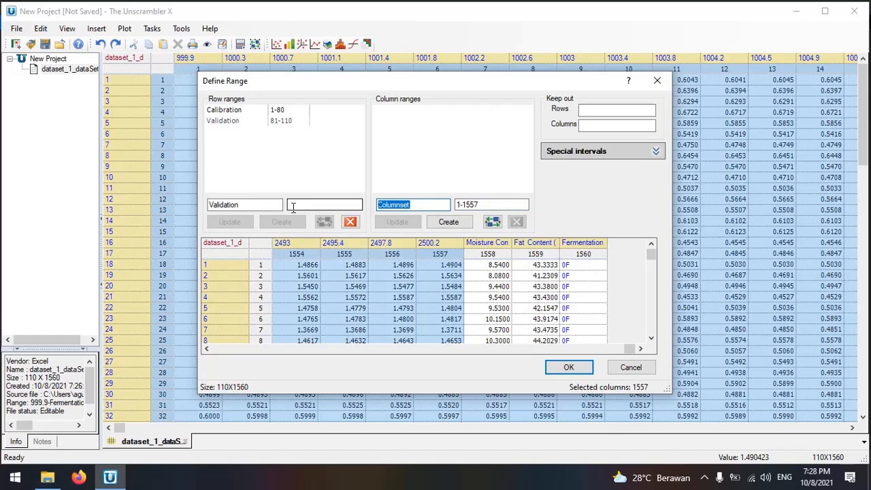
text(X)
click(449, 222)
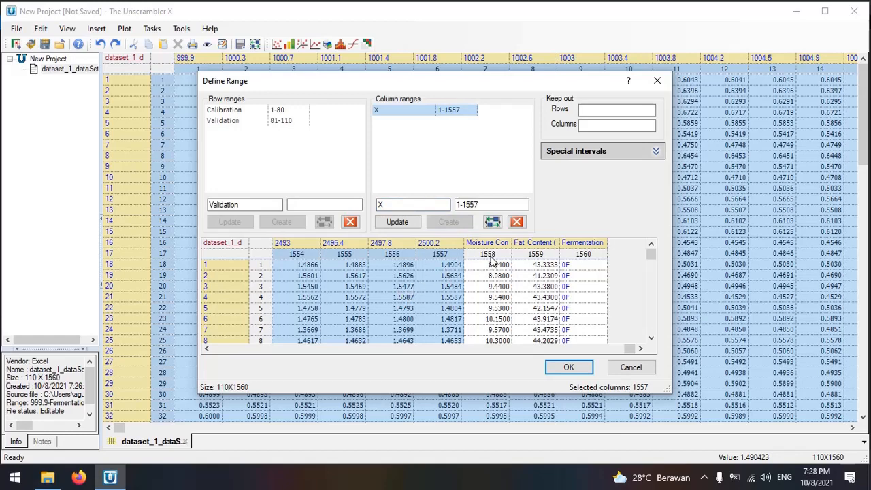
- Create a column range named Y (MC+FC) covering the moisture and fat content columns 1558-1559
drag(490, 254, 531, 265)
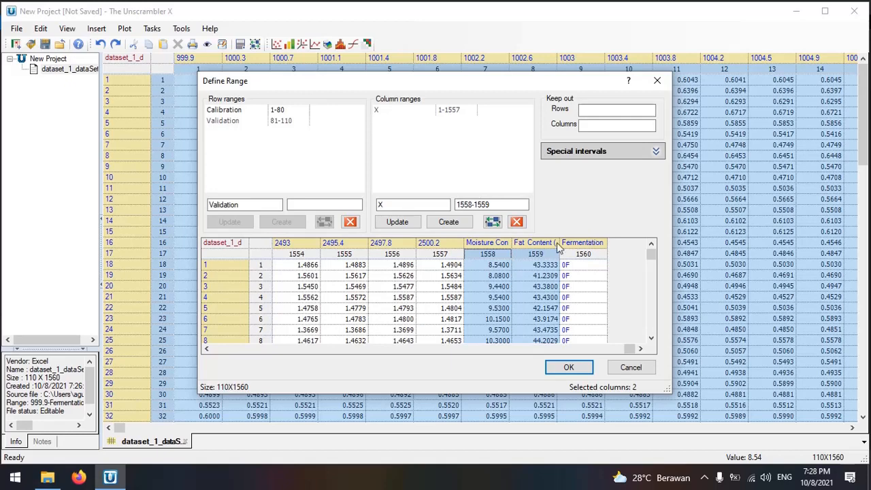
click(390, 205)
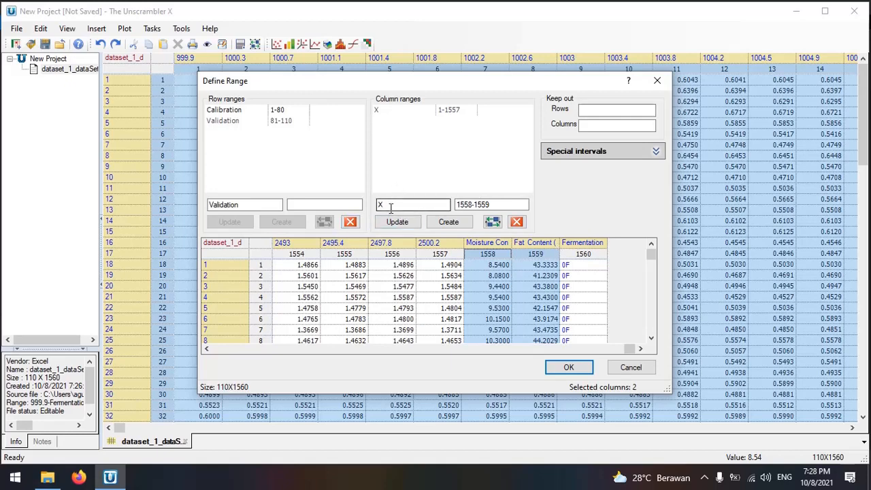
double_click(390, 205)
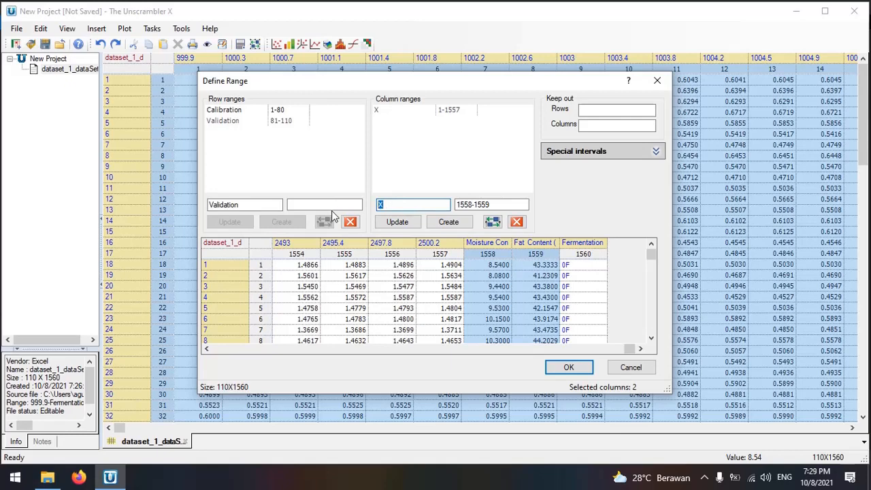
text(Y)
text( ()
text(o)
text(MC)
text(+)
text(FC))
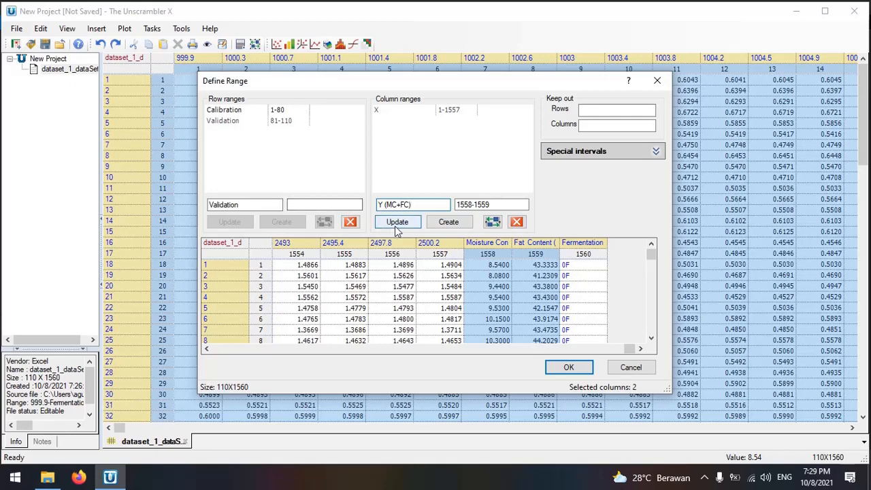
click(464, 223)
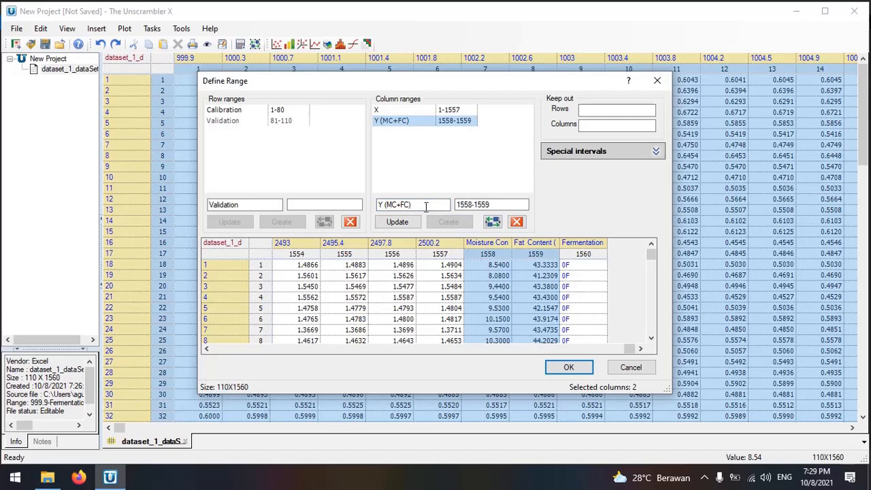
- Clear the column range name and interval entries, and apply the defined row and column ranges
click(426, 206)
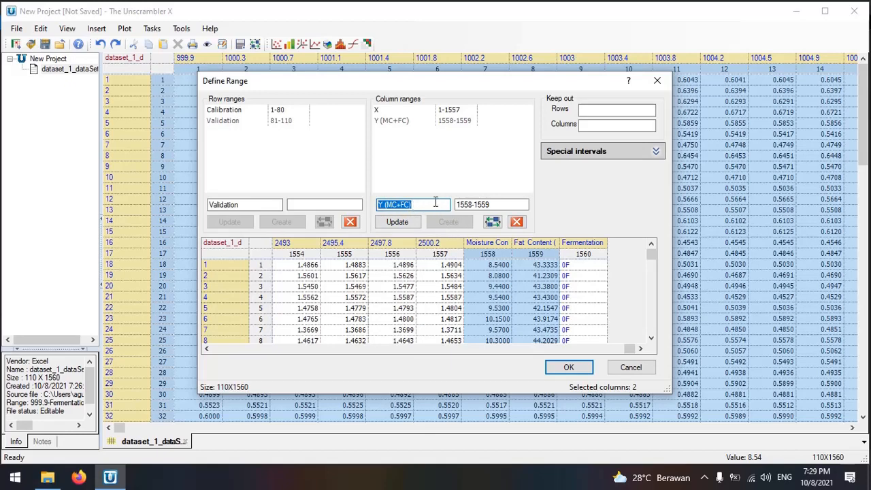
key(BackSpace)
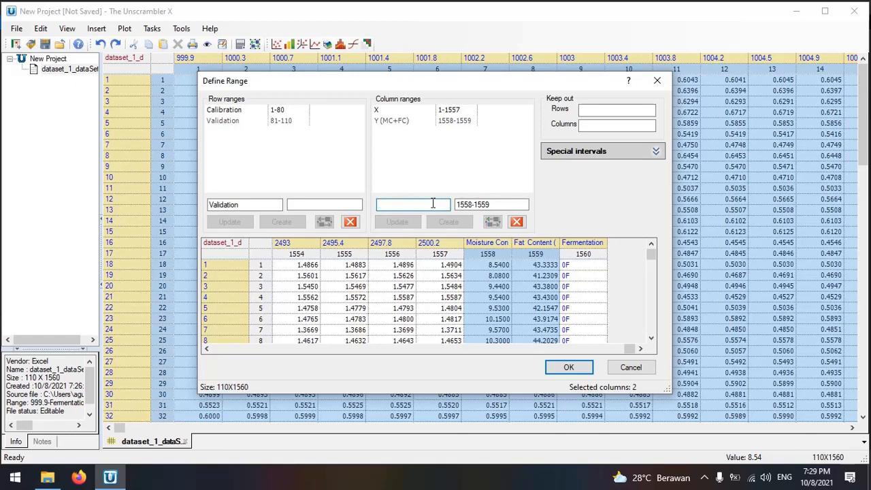
double_click(504, 205)
key(BackSpace)
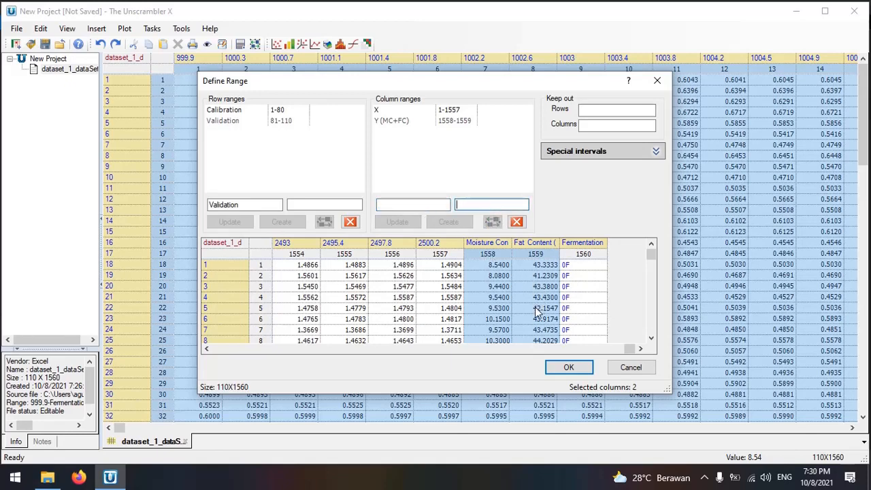
click(582, 371)
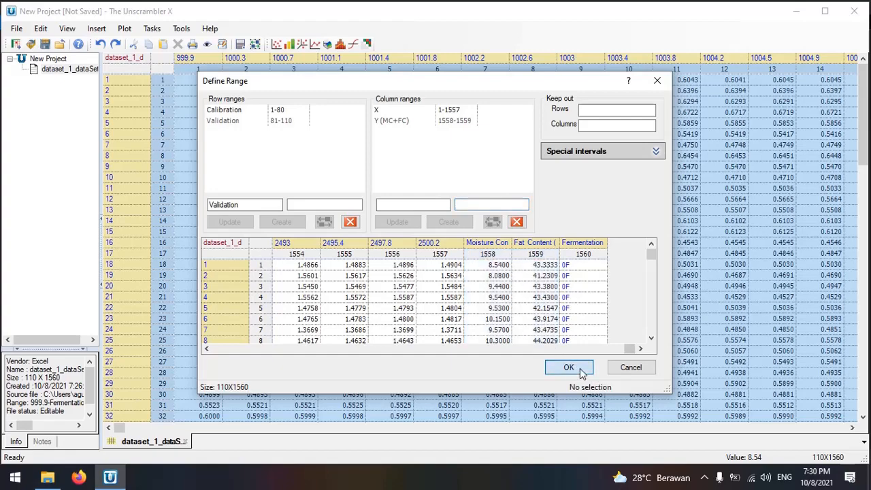
click(582, 371)
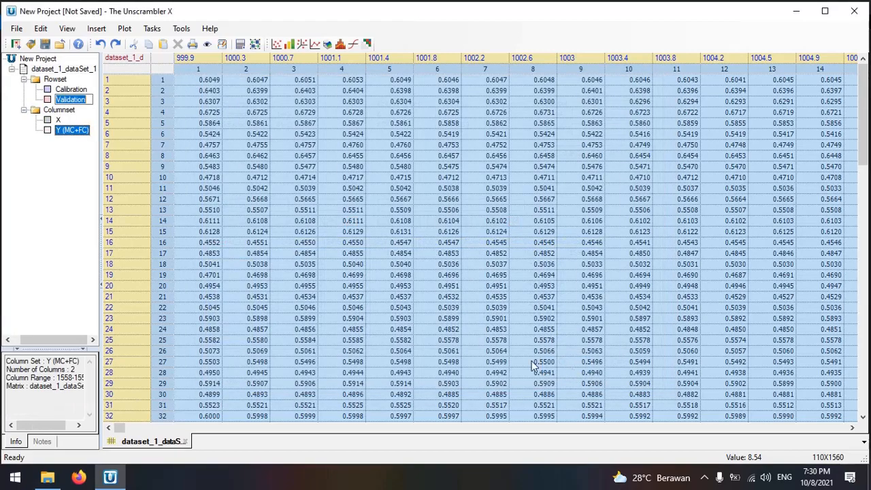
- Open the Calibration row set and check its samples through to row 80
double_click(74, 89)
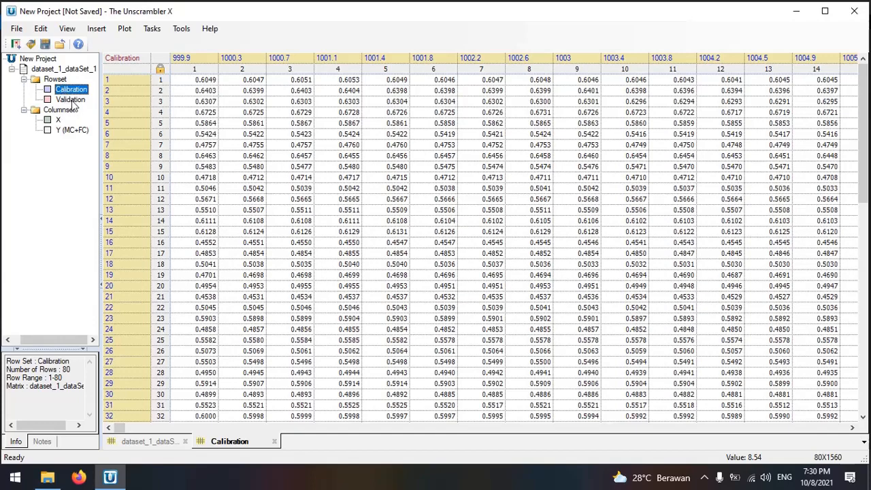
scroll(206, 253, down, 16)
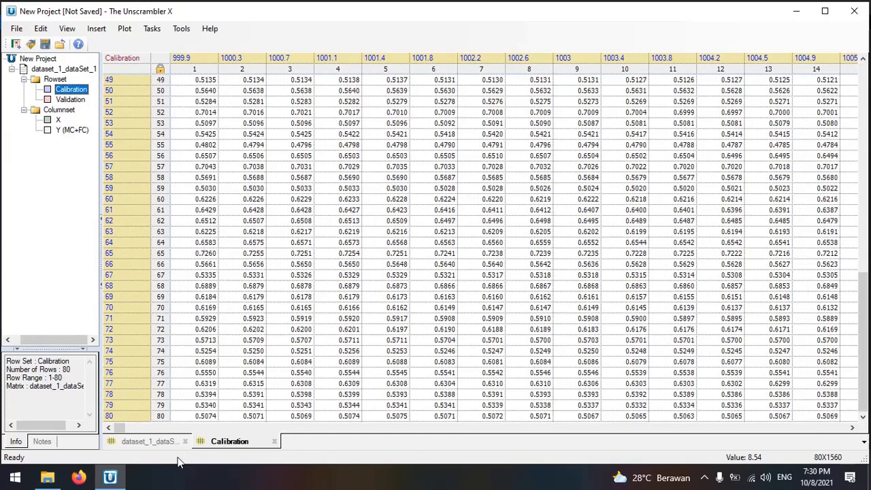
click(166, 428)
click(164, 418)
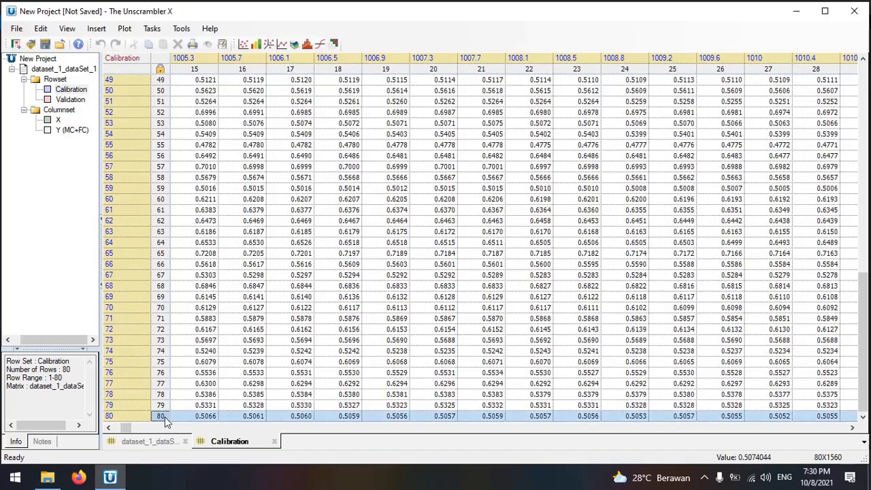
- Open the Validation row set, check its first and last samples (81 and 110), and compare it with the Calibration set
click(74, 102)
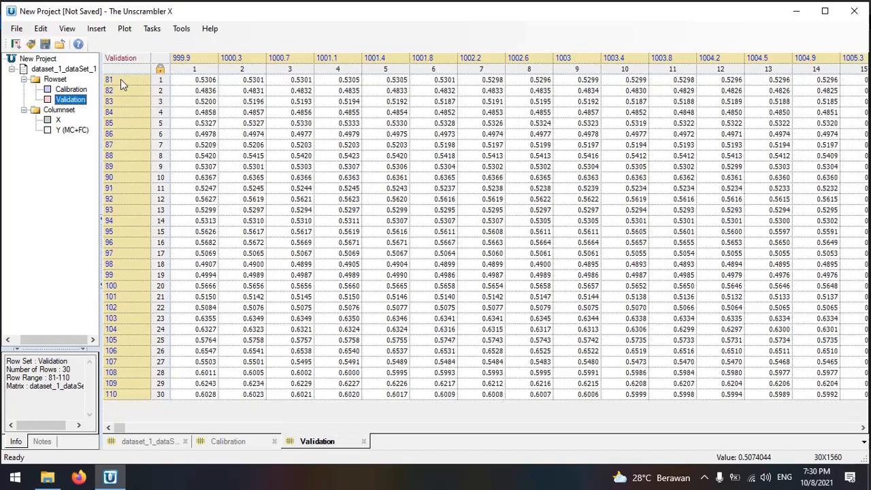
click(121, 79)
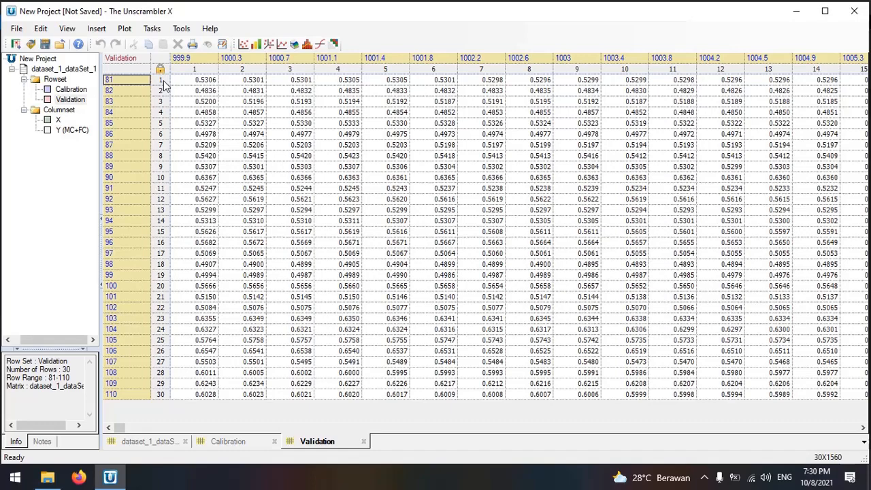
scroll(195, 262, right, 5)
click(119, 396)
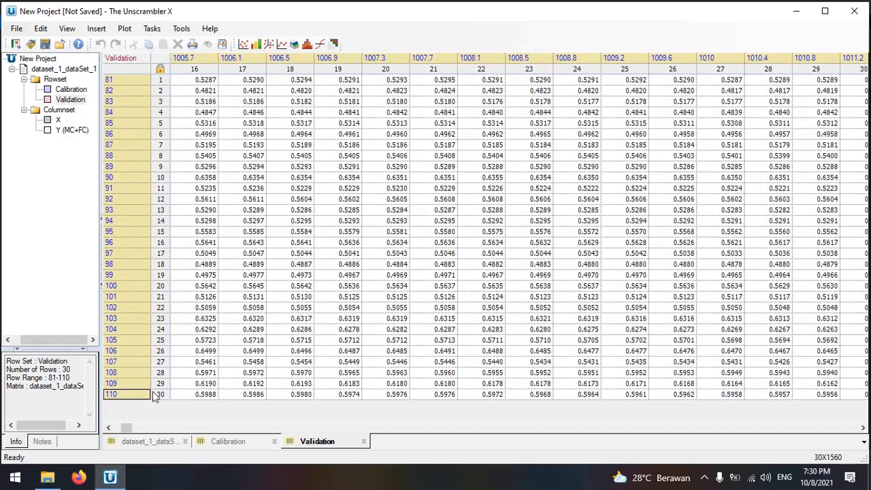
click(166, 398)
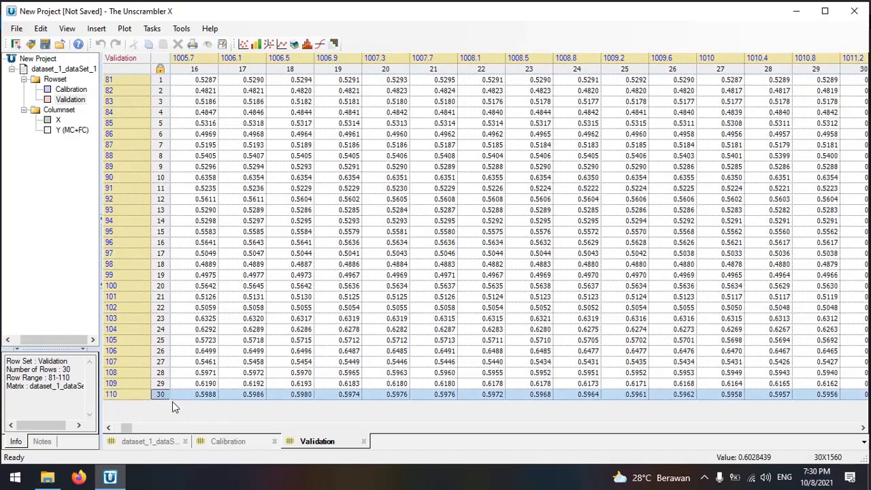
scroll(259, 269, left, 5)
click(75, 90)
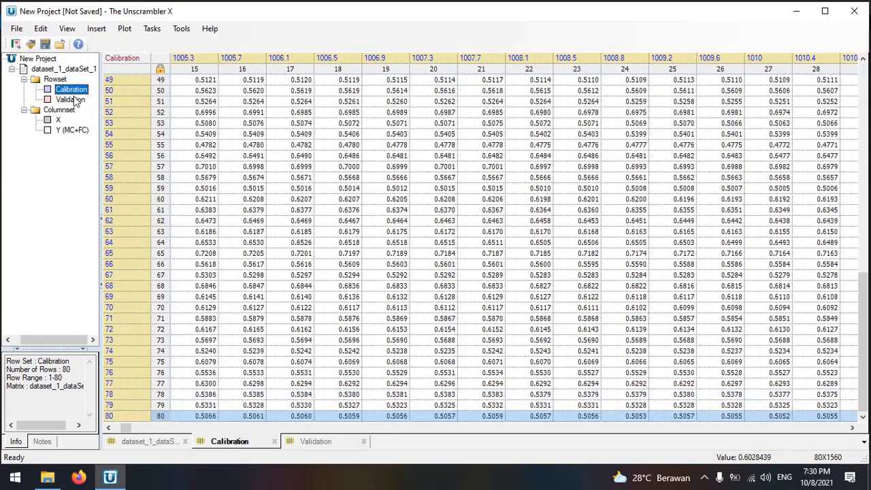
click(75, 101)
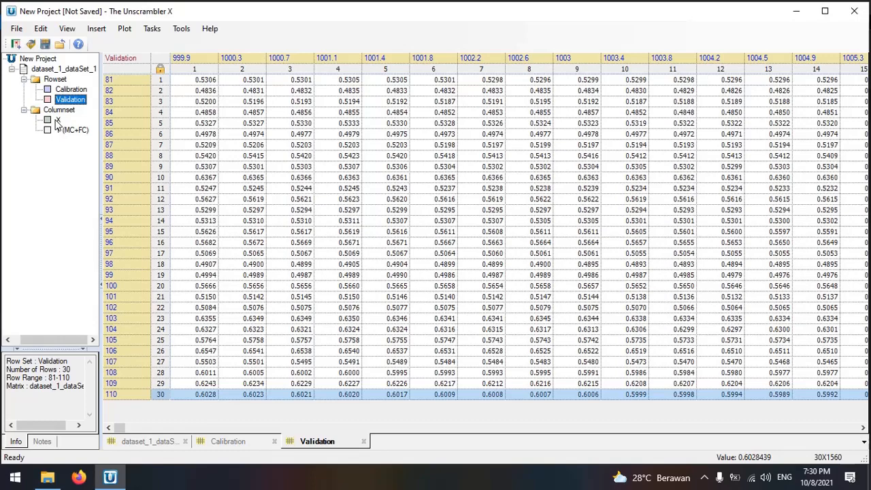
- Open the X column set and check its spectral columns through to the last one, column 1557
click(57, 121)
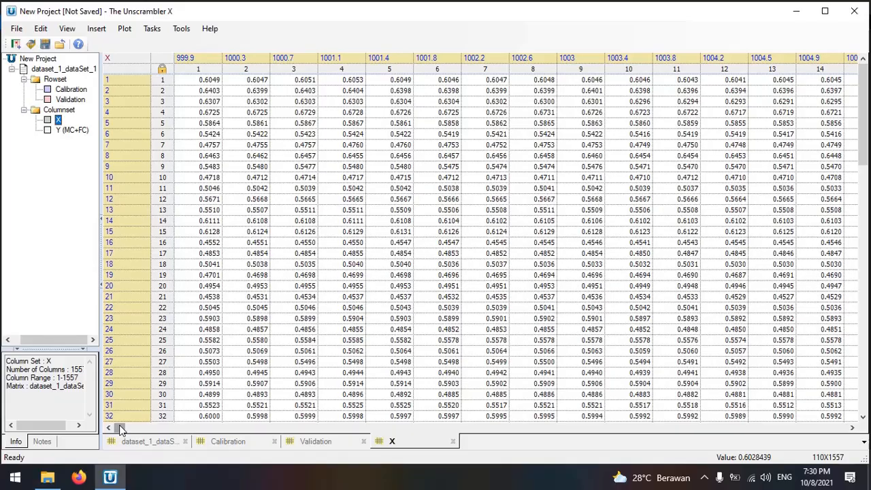
drag(121, 429, 870, 395)
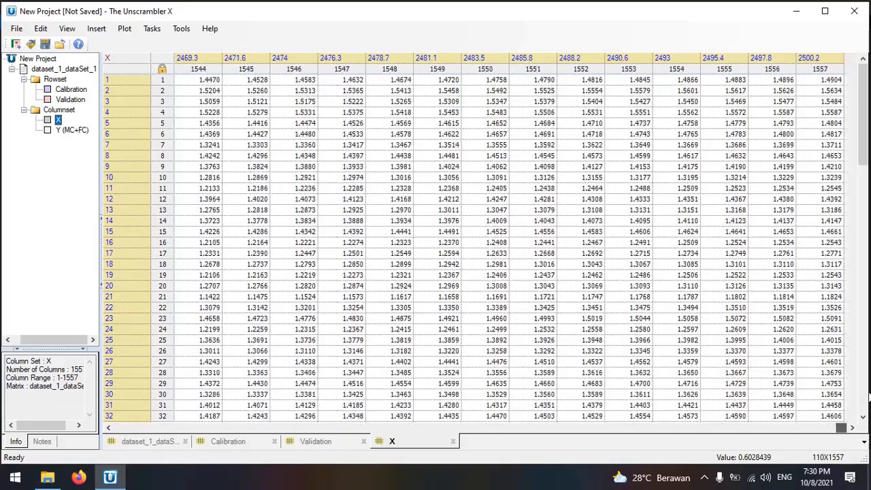
click(827, 69)
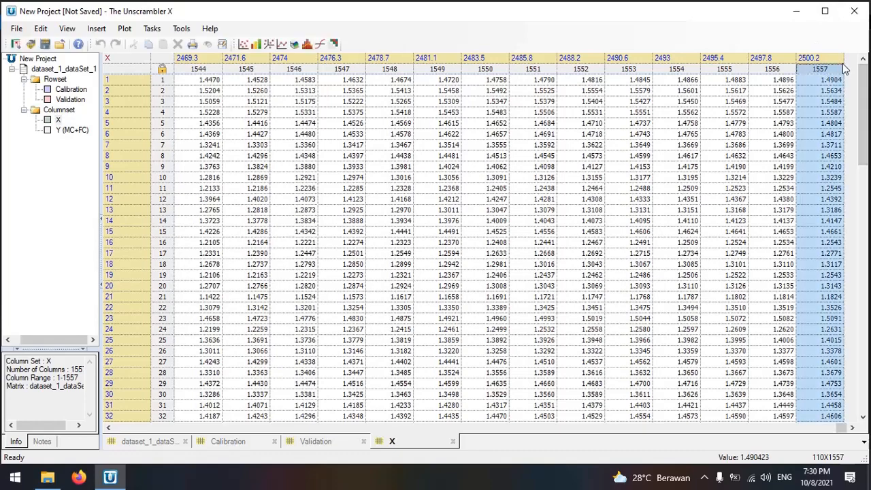
click(57, 120)
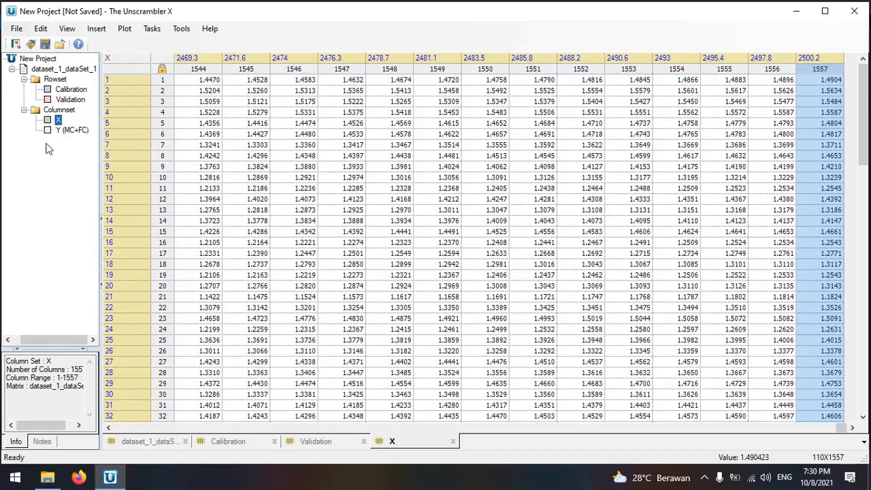
- Open the Y (MC+FC) column set and check its moisture and fat content values through to sample 110
double_click(69, 131)
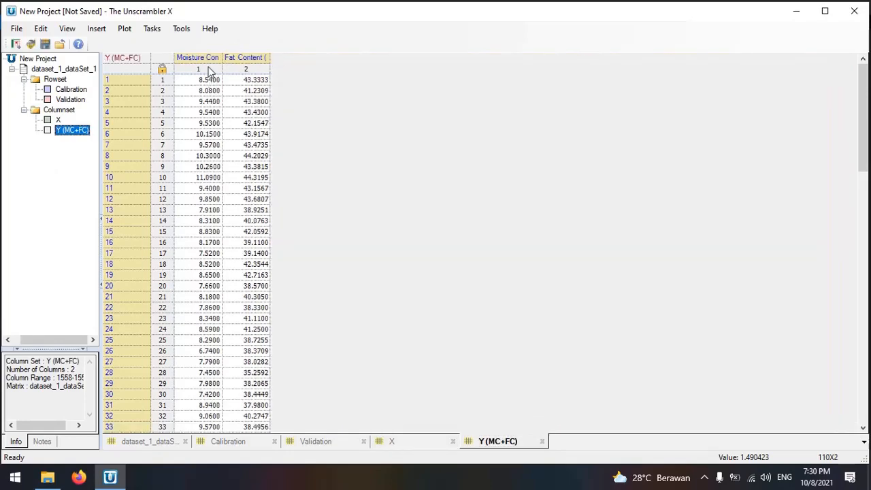
scroll(229, 113, down, 20)
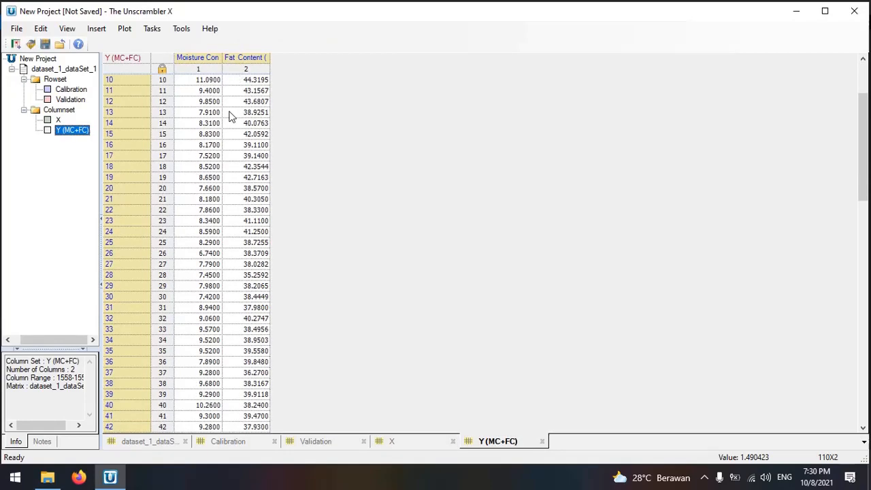
scroll(229, 340, down, 5)
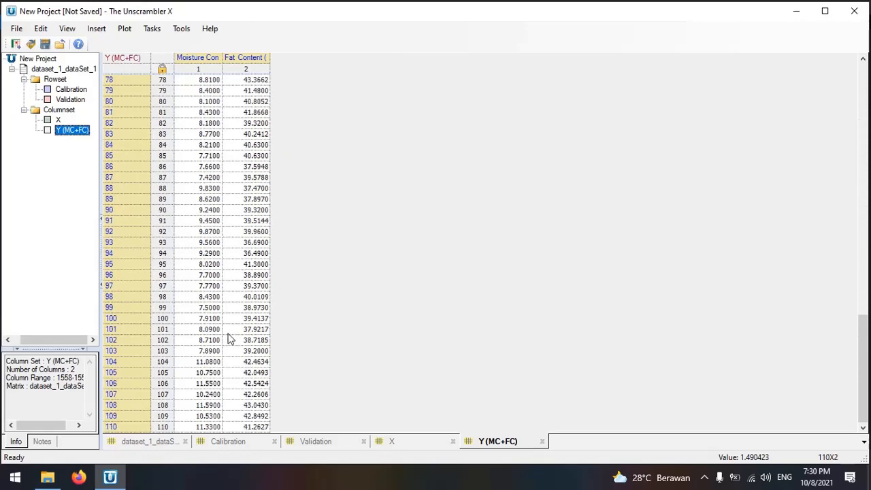
scroll(228, 337, up, 16)
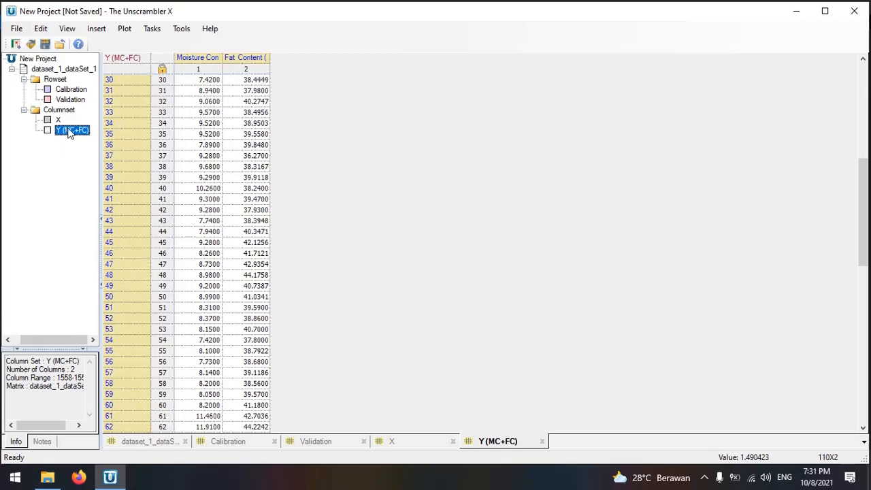
click(150, 29)
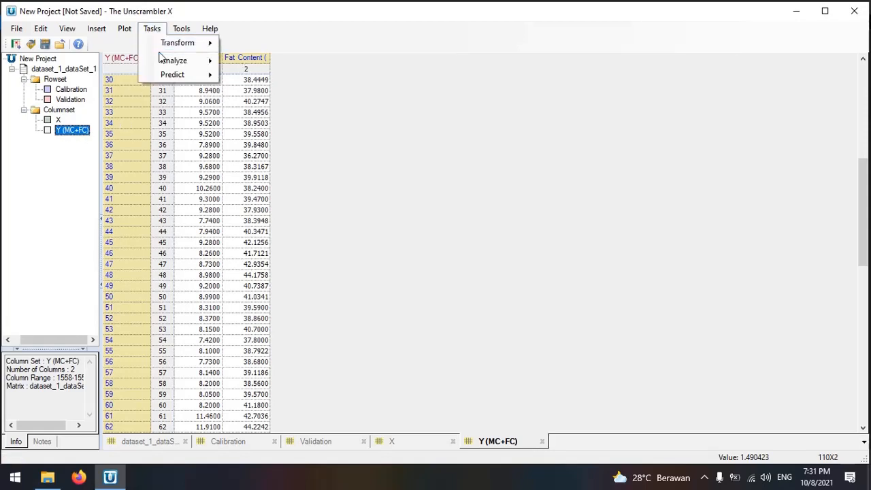
mouse_move(174, 61)
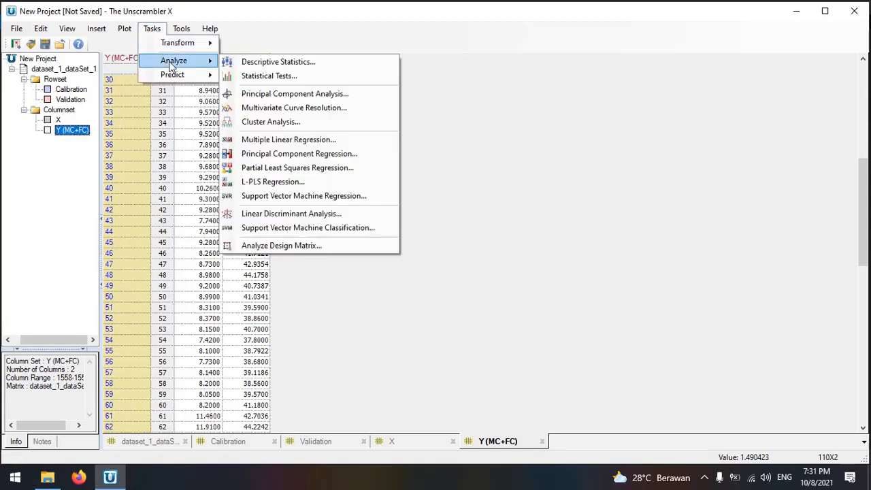
click(293, 61)
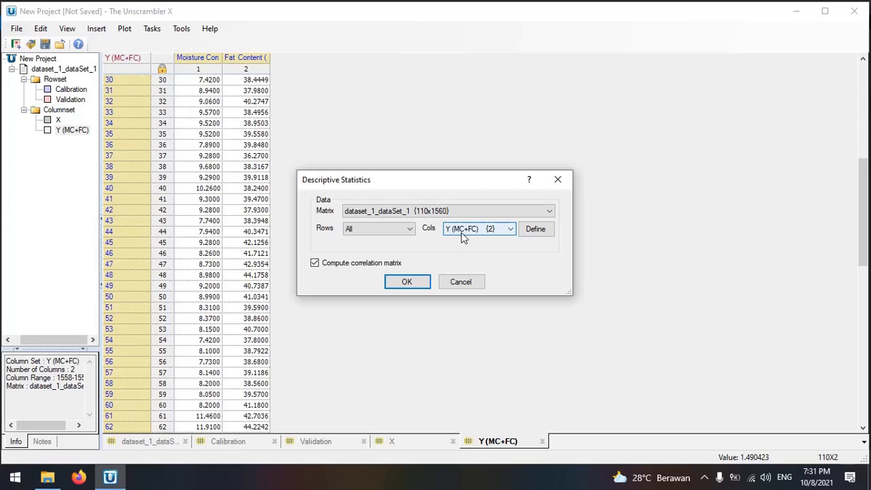
click(463, 230)
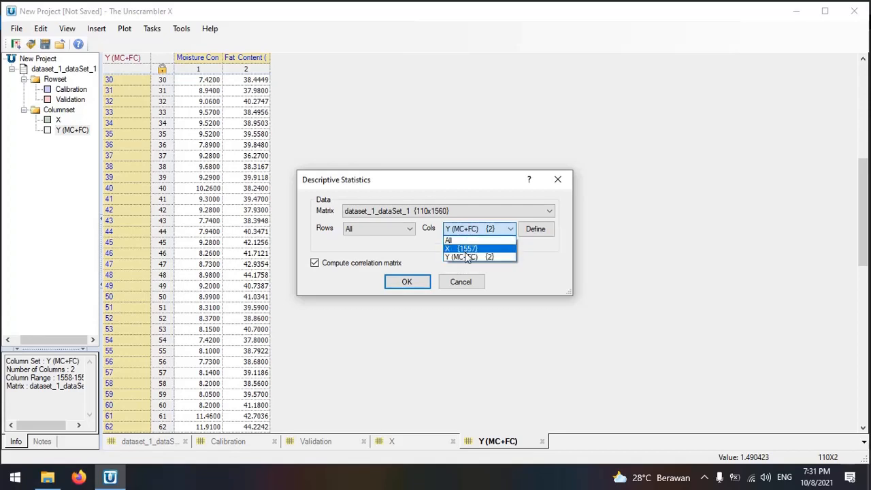
click(429, 253)
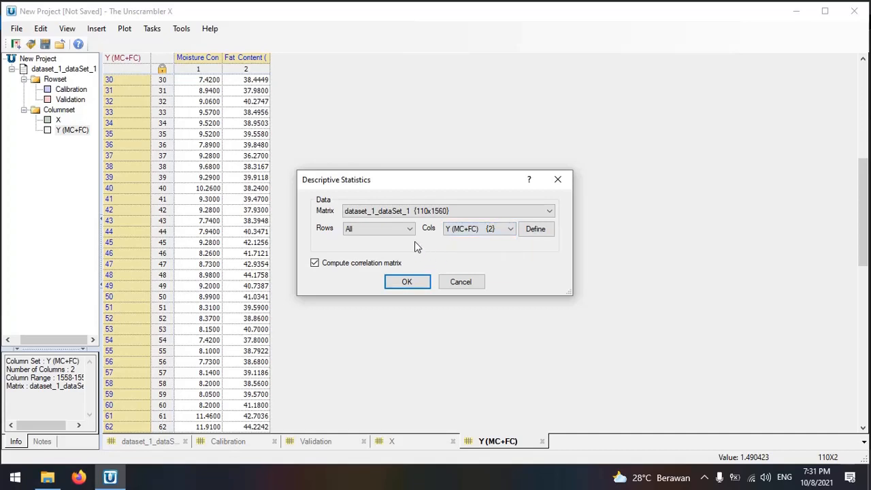
click(378, 228)
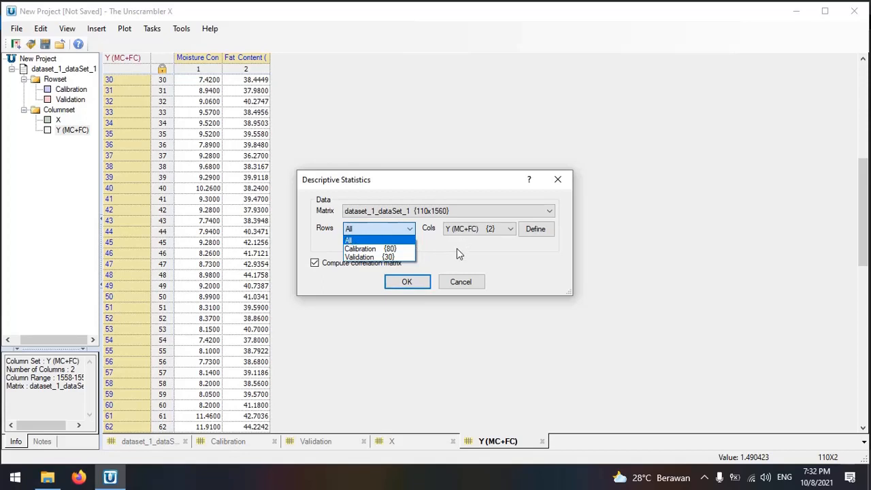
click(456, 283)
click(456, 285)
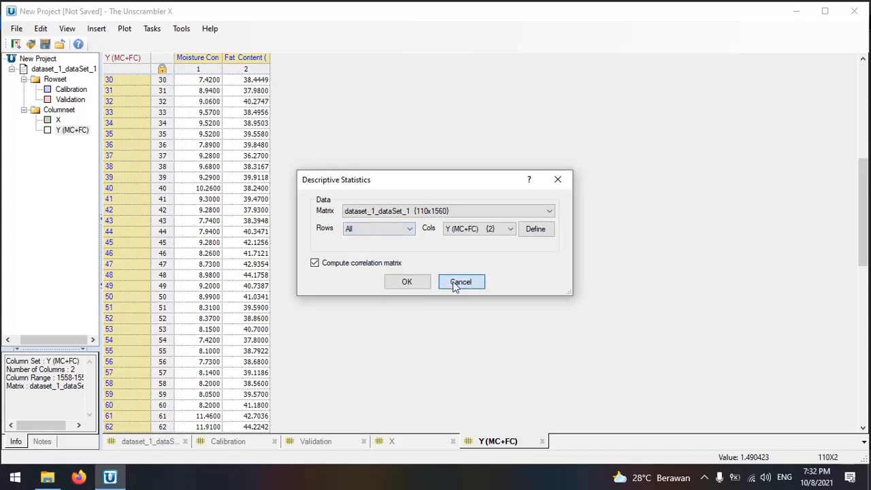
click(152, 28)
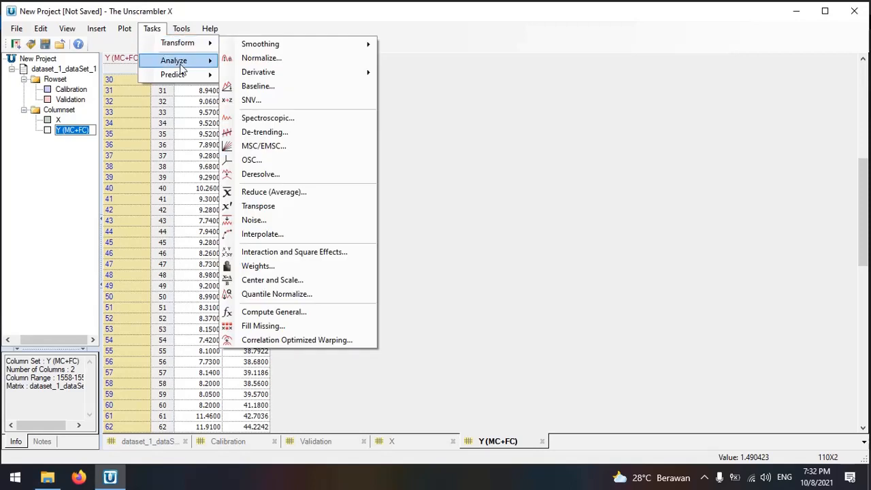
mouse_move(182, 67)
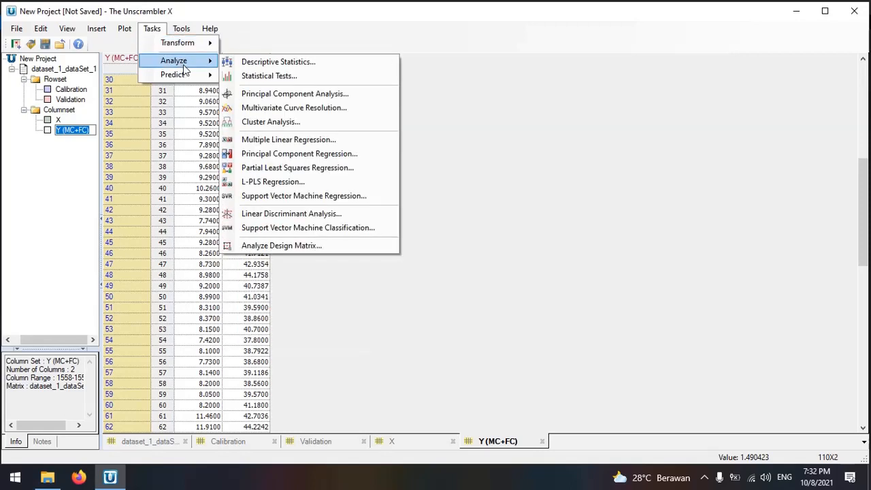
click(326, 168)
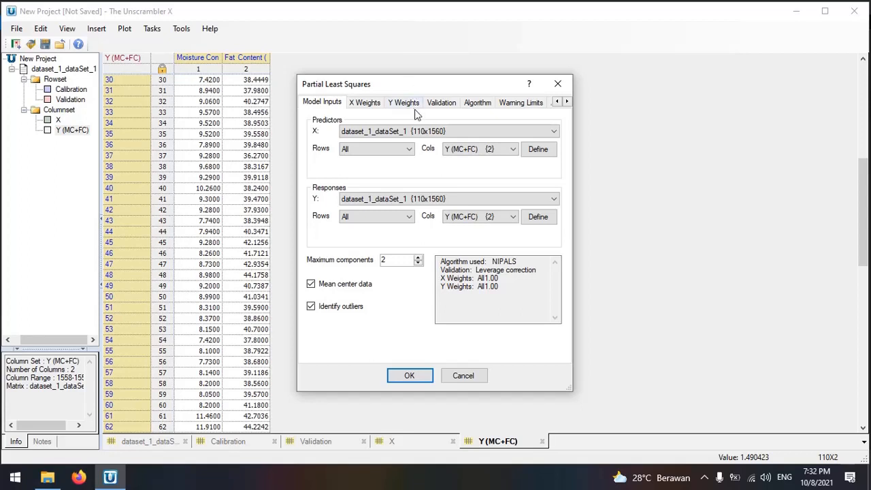
click(477, 149)
click(467, 163)
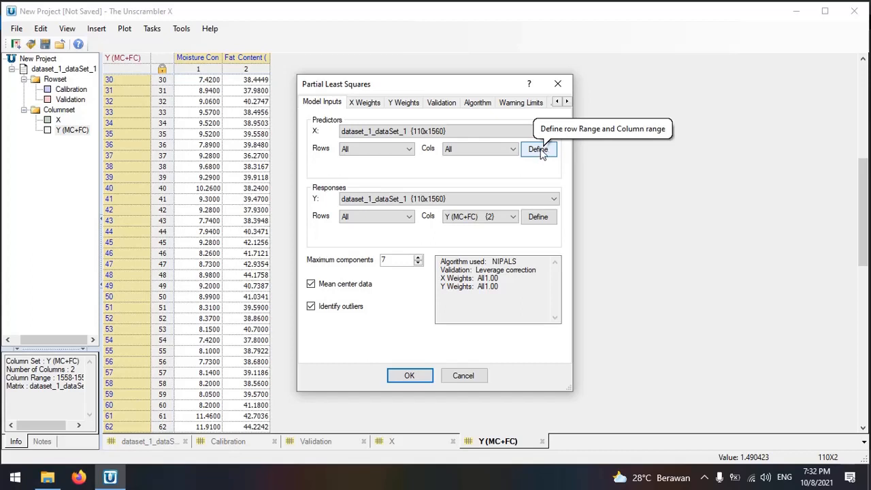
click(495, 152)
click(377, 153)
click(477, 151)
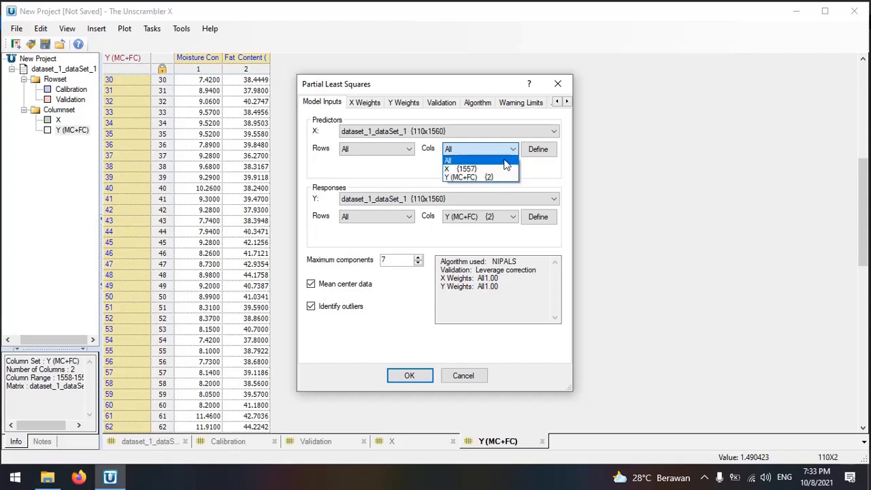
click(533, 169)
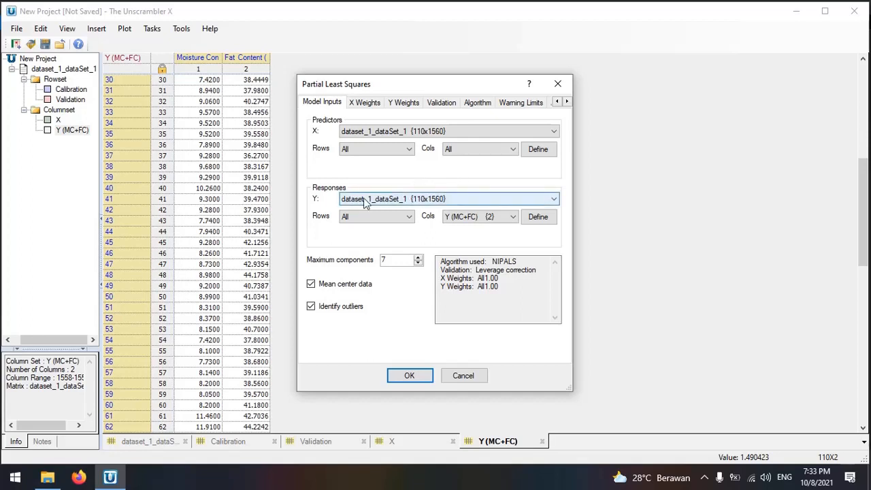
click(446, 217)
click(450, 227)
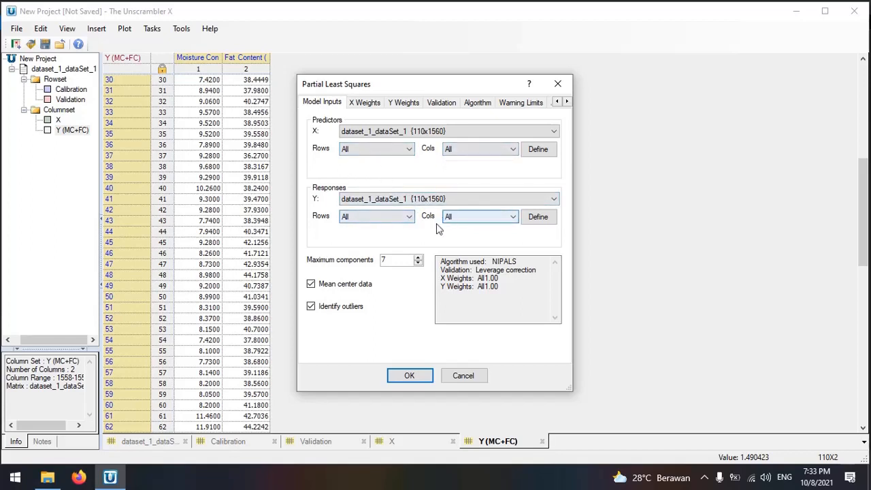
click(537, 149)
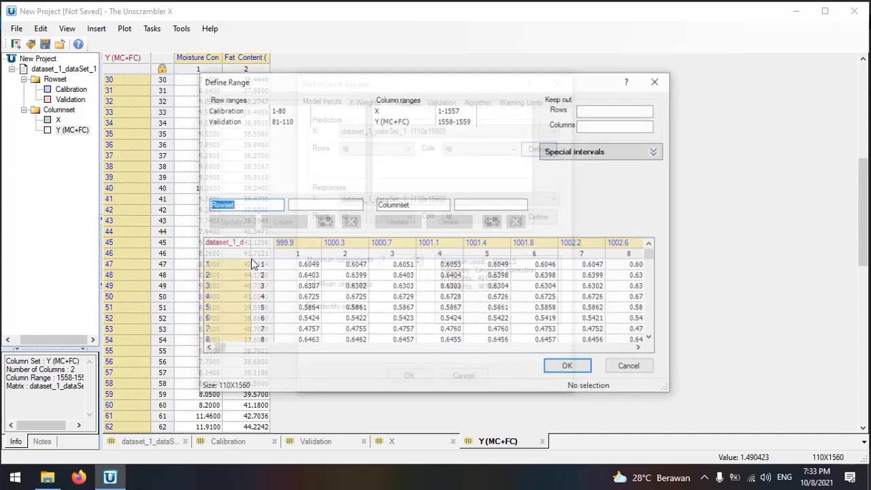
scroll(354, 289, down, 2)
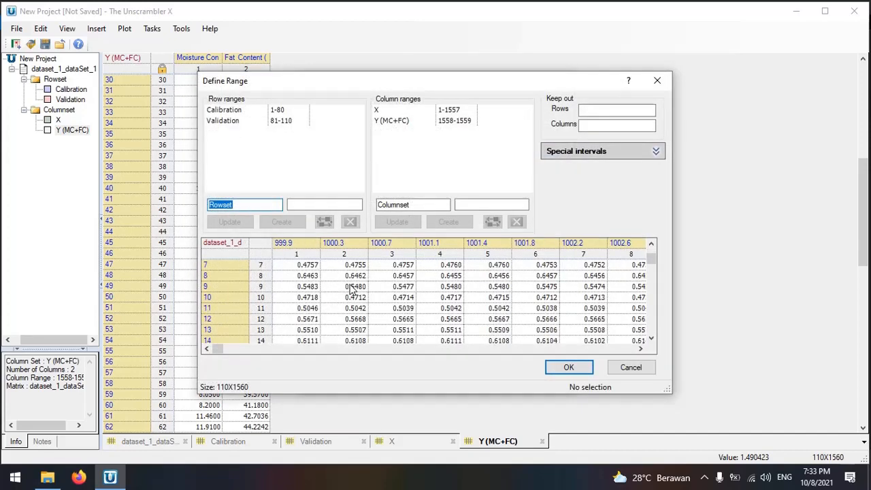
scroll(355, 289, up, 1)
scroll(354, 289, up, 1)
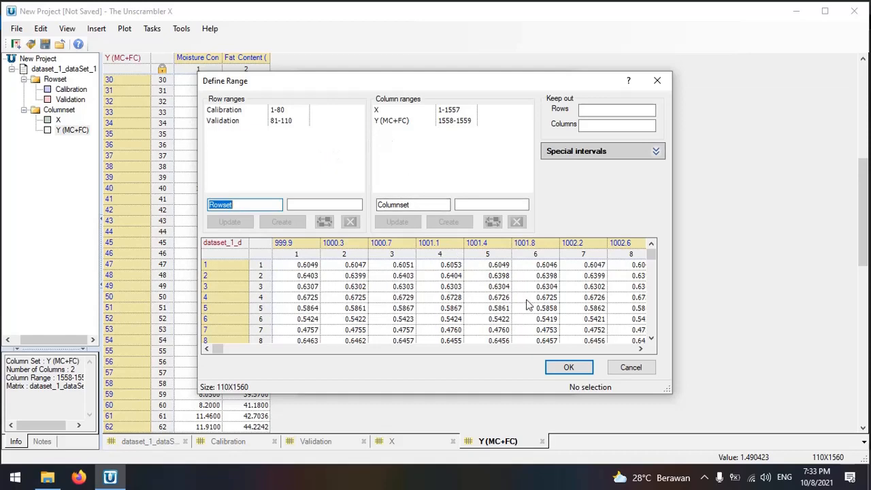
click(631, 368)
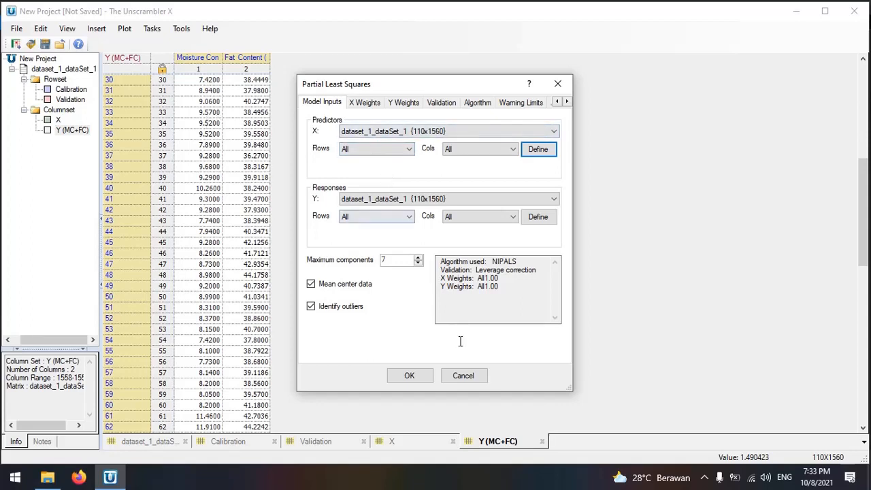
click(465, 379)
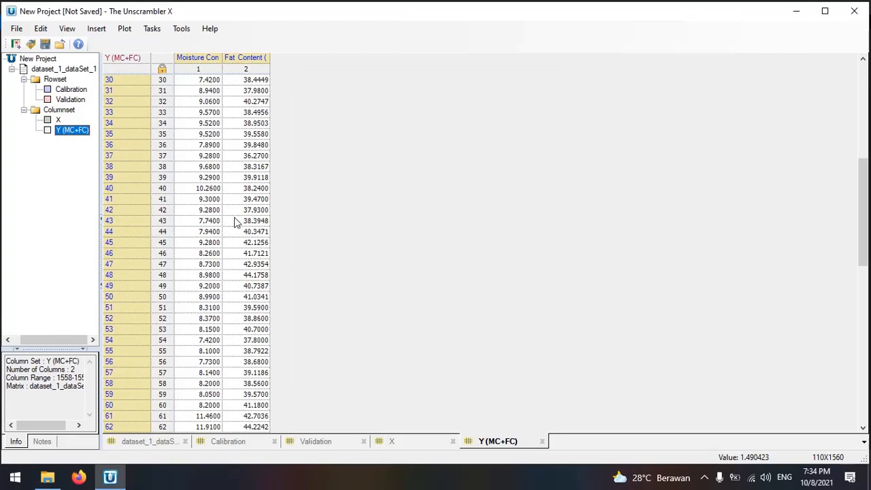
- Compute descriptive statistics of dataset_1_dataSet_1 for the Calibration rows and Y (MC+FC) columns, and view the plots
click(186, 29)
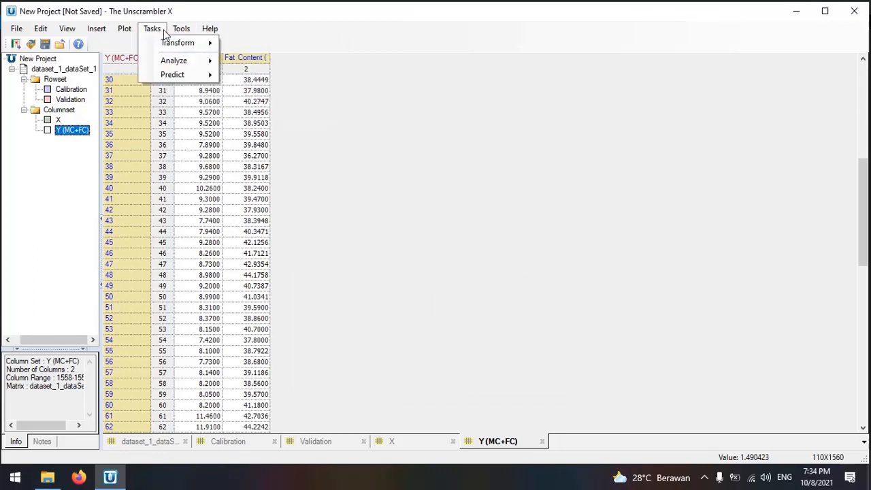
click(162, 31)
click(152, 29)
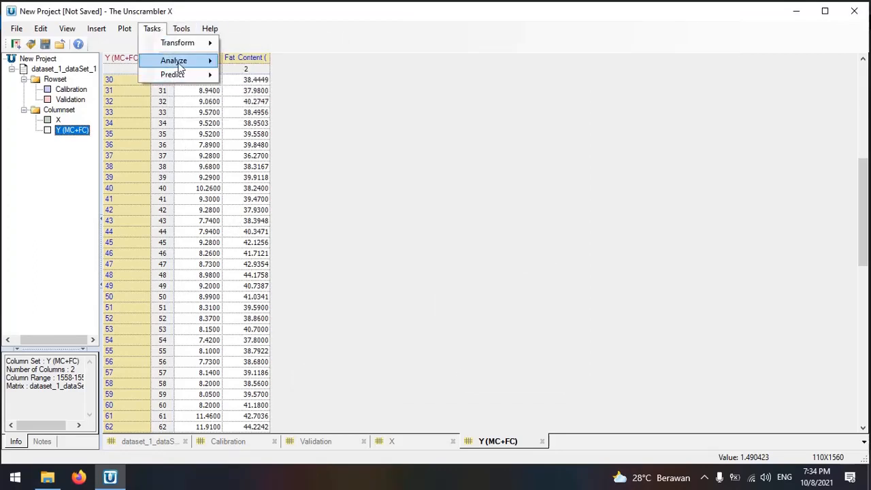
mouse_move(178, 63)
click(273, 65)
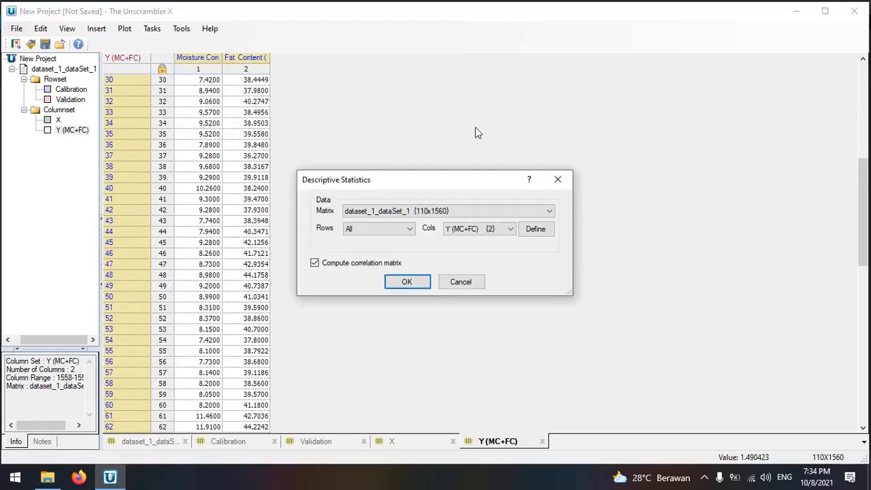
drag(400, 182, 410, 130)
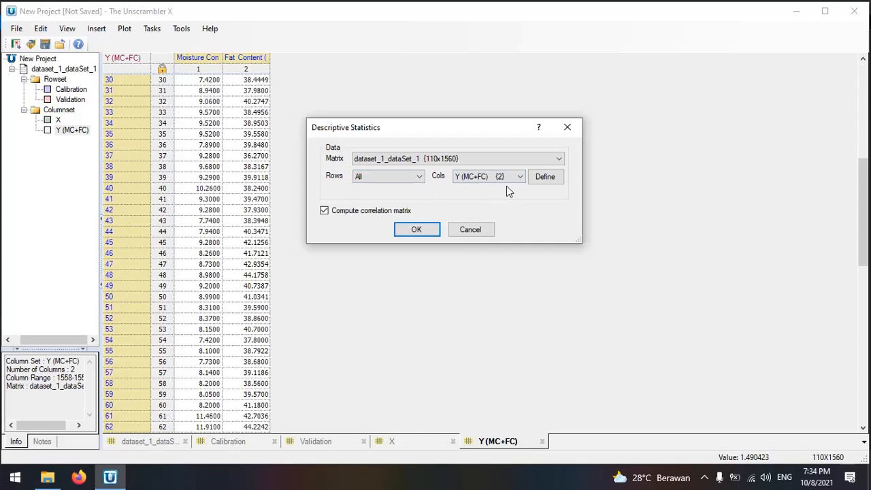
click(386, 180)
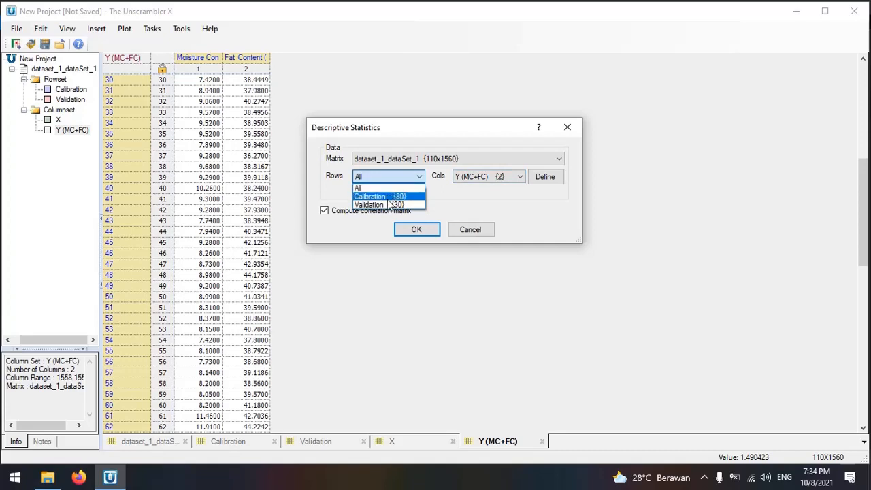
click(390, 199)
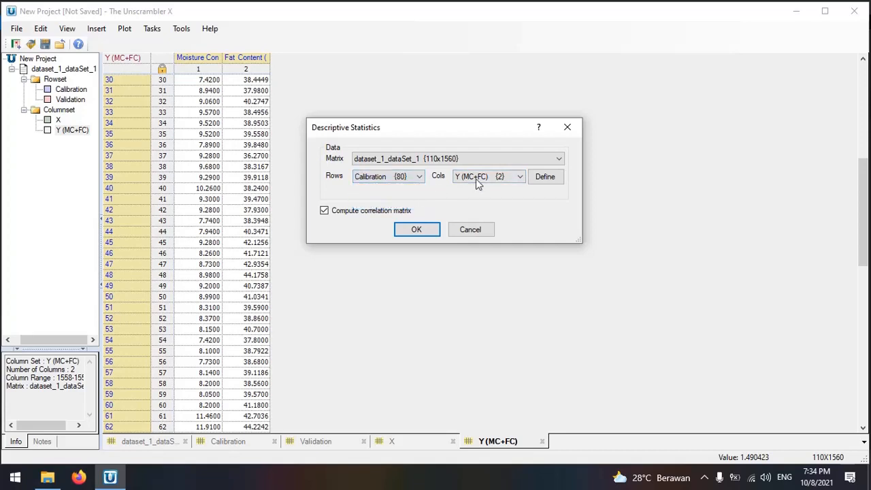
click(385, 210)
click(414, 233)
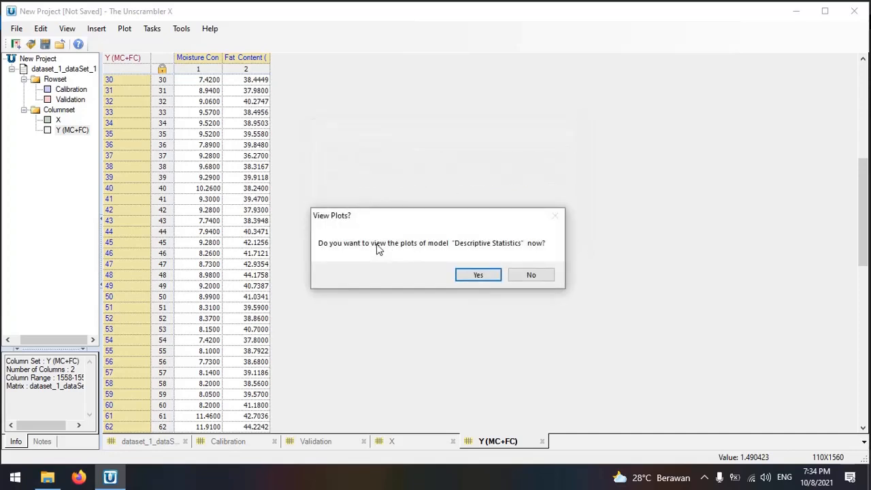
click(477, 274)
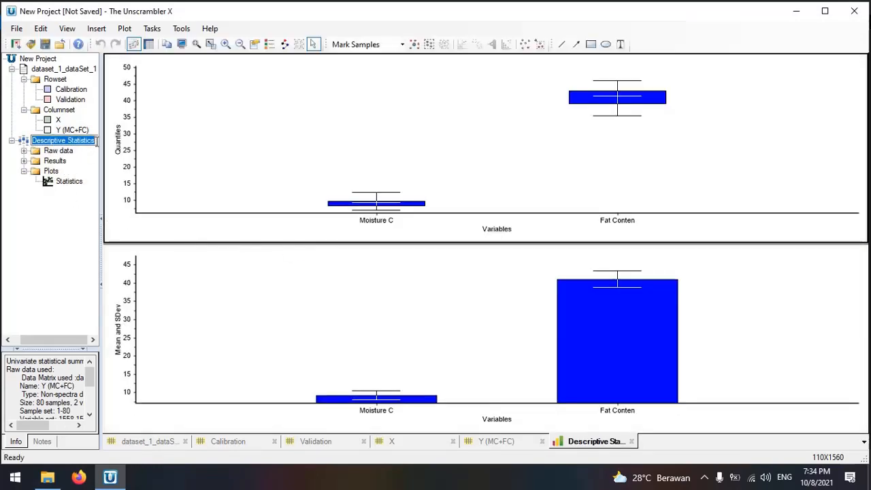
- Rename the Descriptive Statistics analysis in the project tree as Descriptive CAL
click(97, 141)
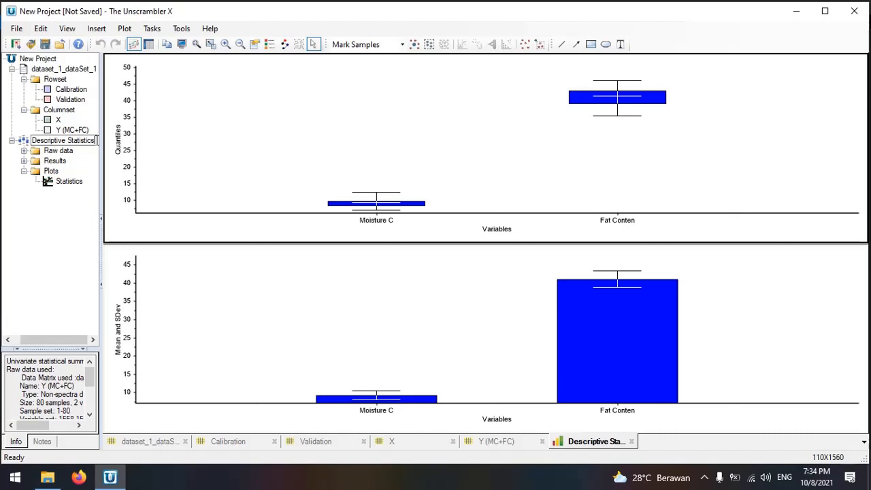
key(BackSpace)
key(BackSpace)
key(BackSpace)
key(BackSpace)
key(BackSpace)
key(BackSpace)
key(BackSpace)
key(BackSpace)
key(BackSpace)
key(BackSpace)
key(BackSpace)
text(CAL)
key(Return)
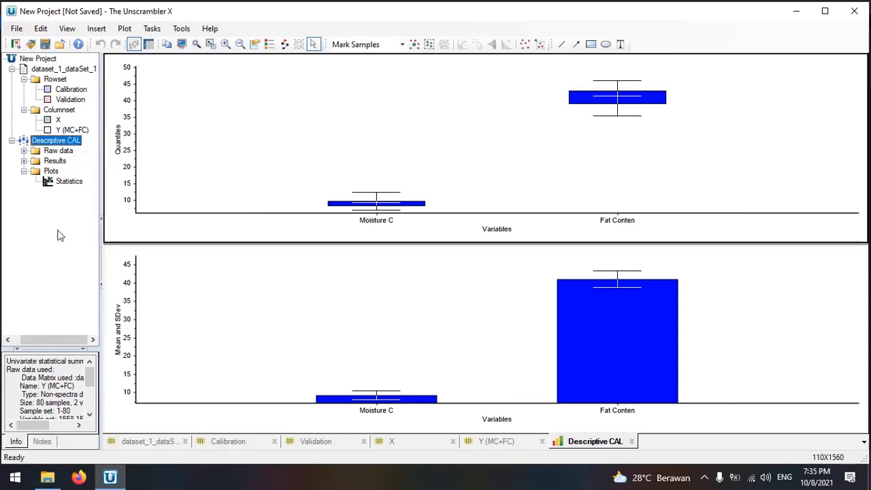
- Open the Statistics results table of Descriptive CAL and copy the whole table with its headers
click(25, 161)
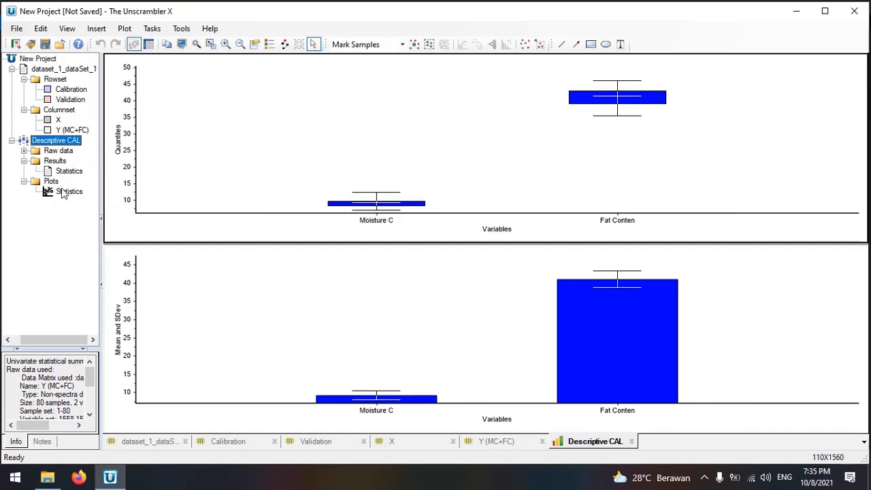
double_click(74, 172)
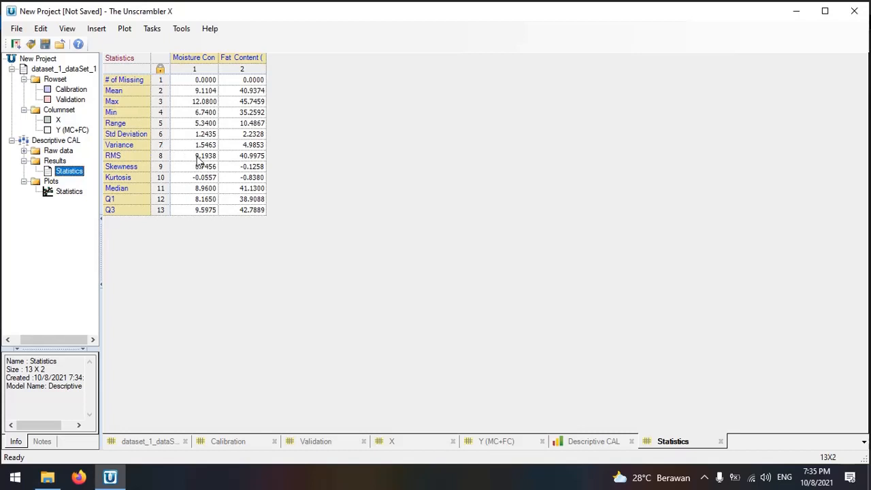
click(145, 61)
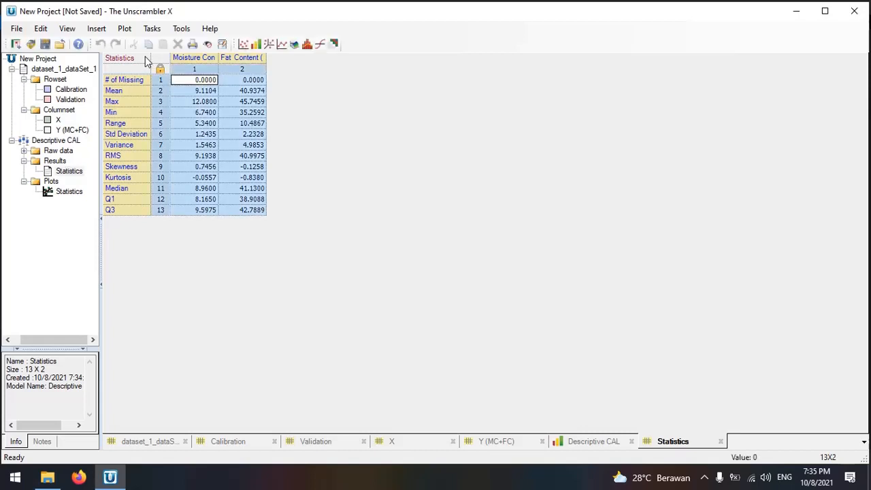
right_click(145, 60)
click(203, 80)
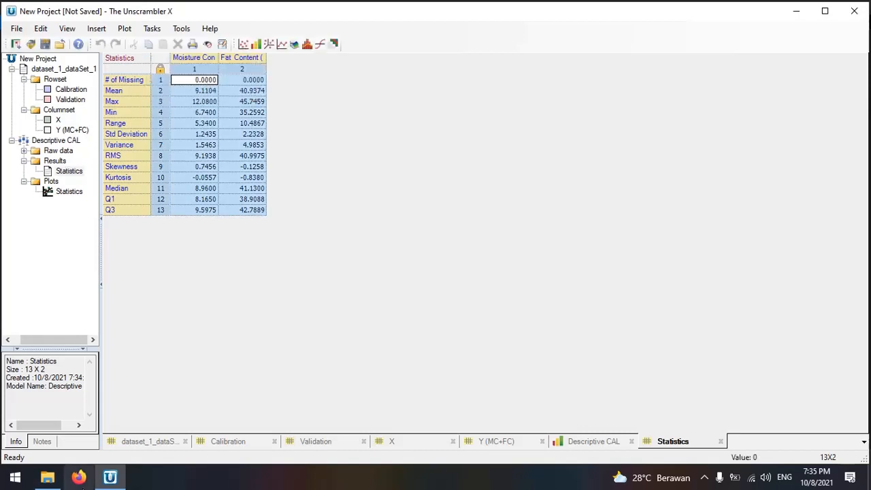
- Switch to Excel, create a blank workbook, and paste the copied statistics table starting at cell C2
click(15, 477)
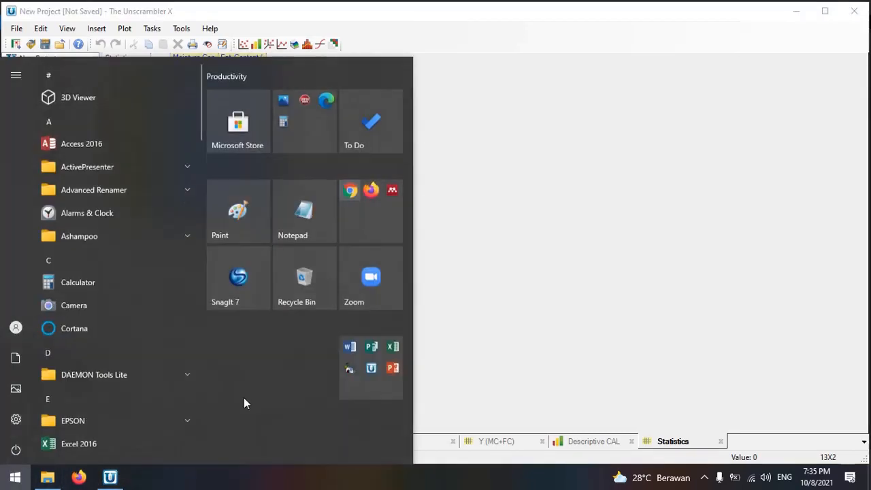
click(371, 366)
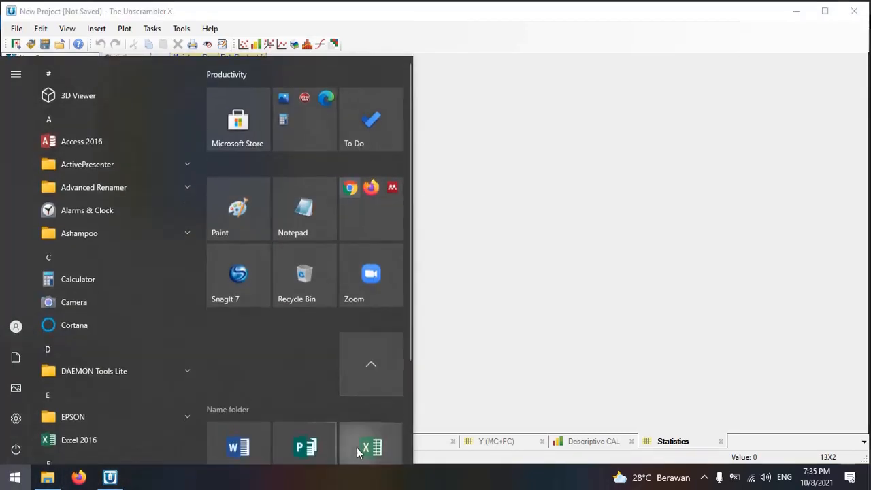
click(371, 448)
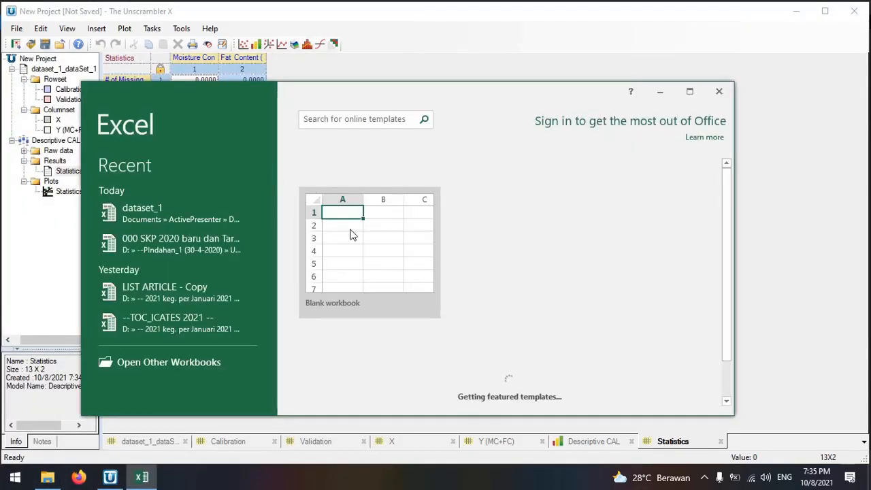
click(353, 235)
click(203, 243)
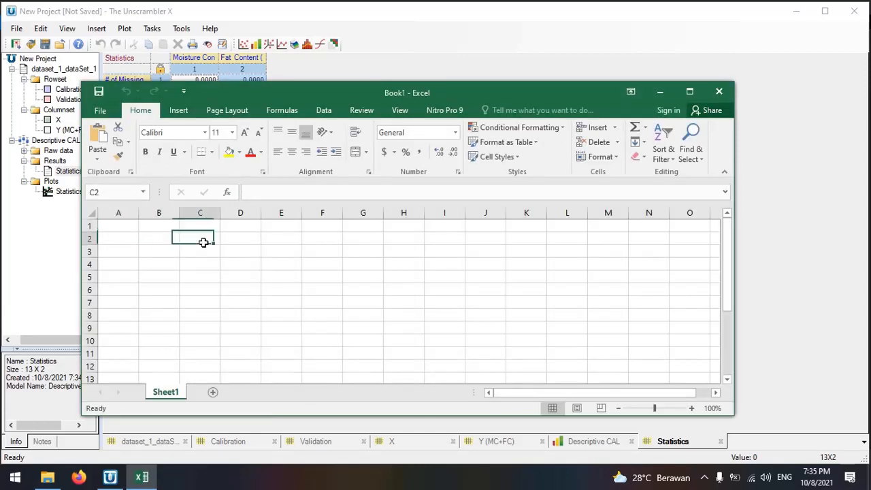
click(98, 139)
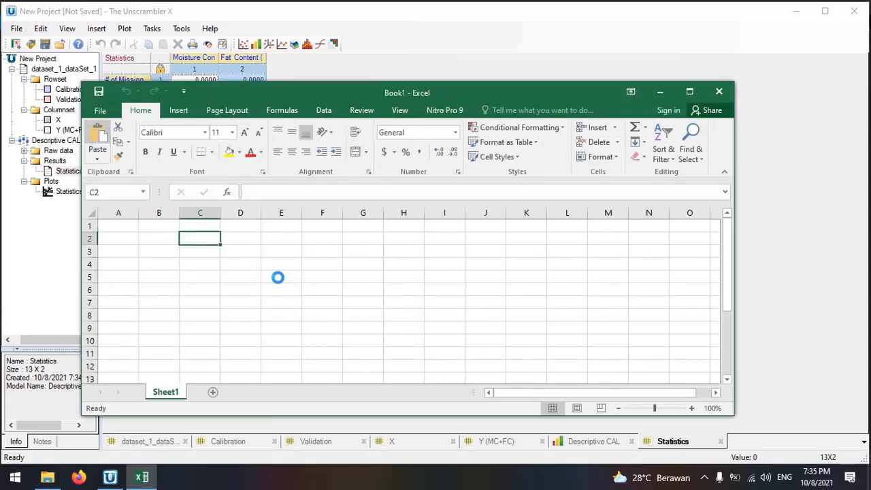
click(314, 297)
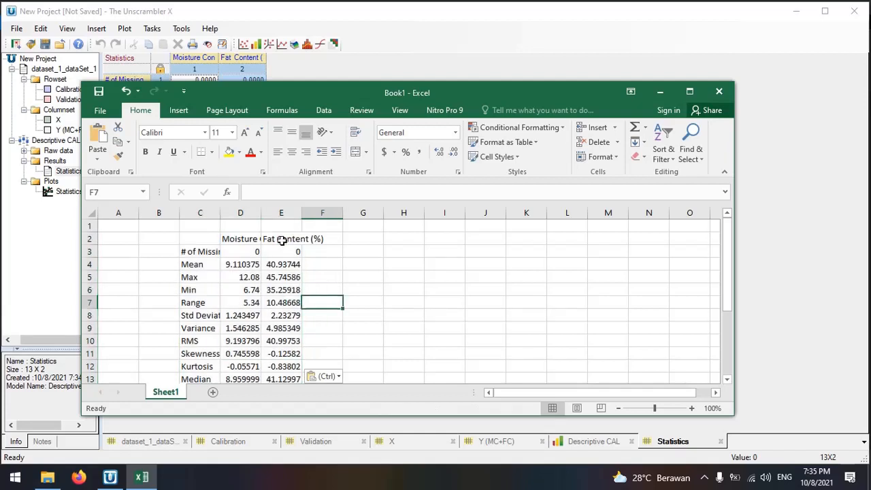
- Widen columns D and E to fit the Moisture Content and Fat Content headers
scroll(278, 235, down, 1)
scroll(278, 235, up, 1)
drag(260, 213, 355, 224)
drag(279, 215, 300, 227)
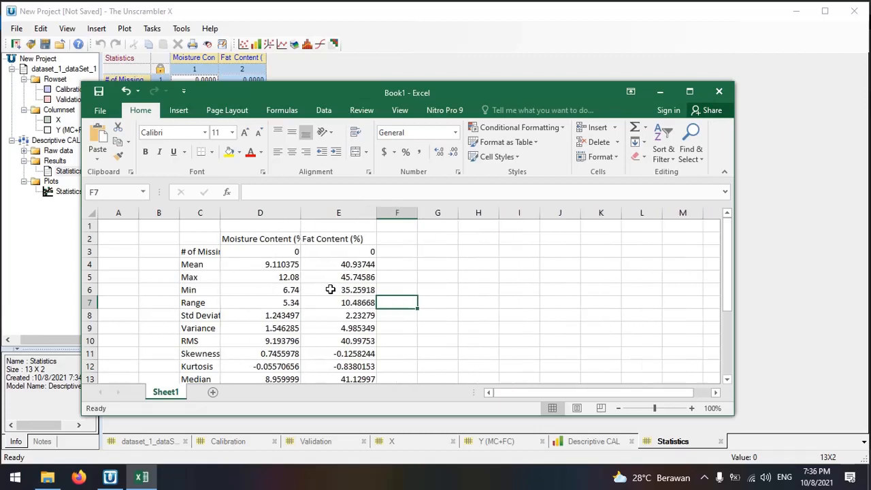
- Look through the pasted statistics rows, close the workbook without saving, and return to The Unscrambler X project
scroll(331, 290, down, 2)
scroll(318, 317, up, 2)
click(720, 92)
click(435, 250)
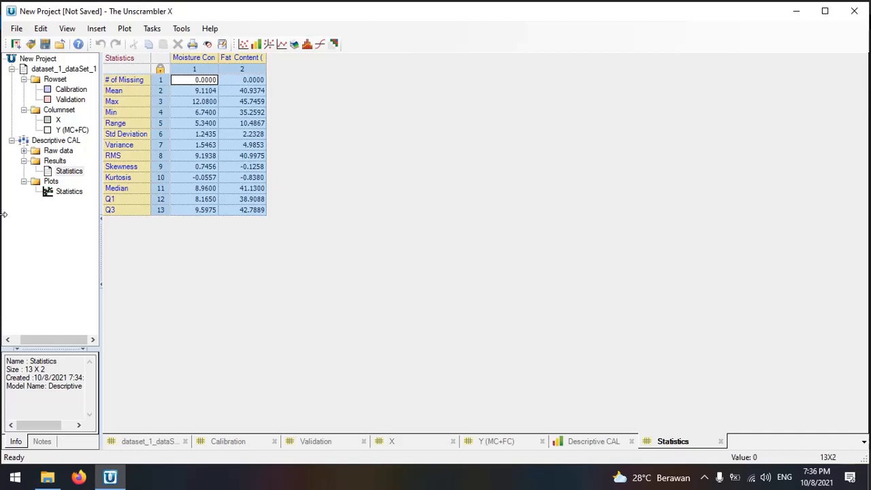
click(66, 255)
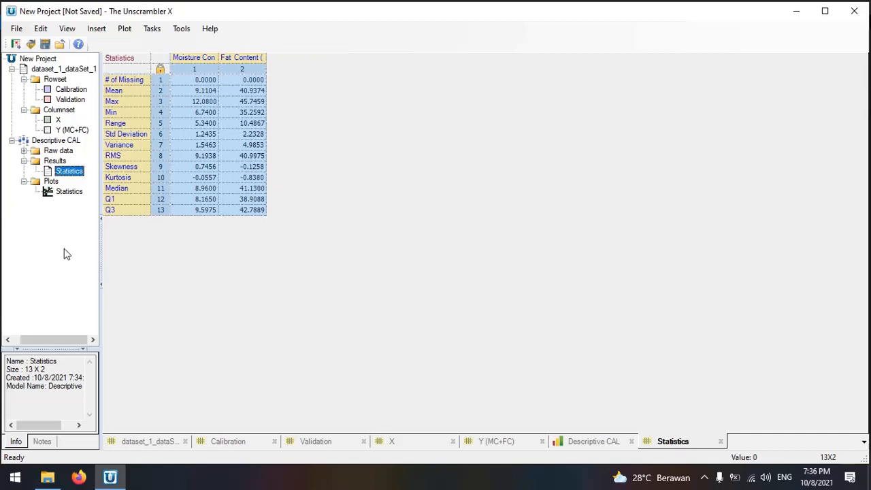